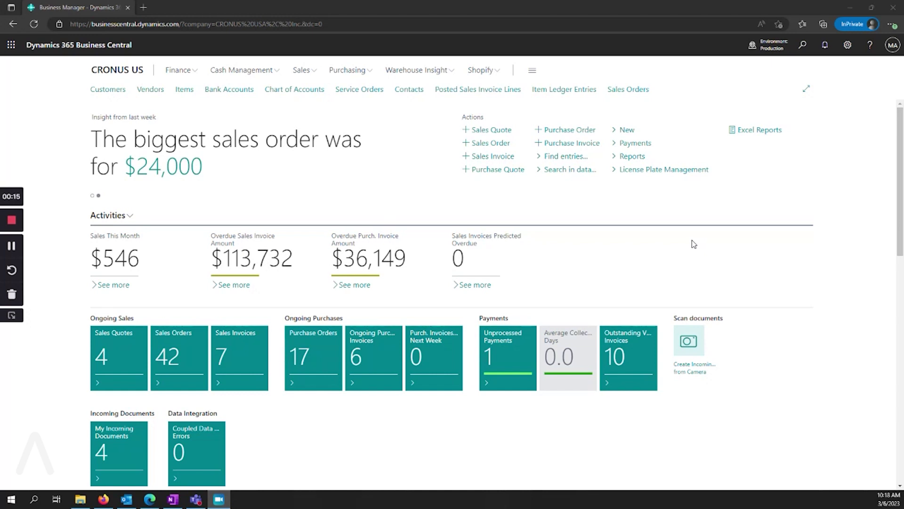
Step: Personalize the Role Center and drag the Overdue Purch. Invoice Amount cue ahead of Overdue Sales Invoice Amount
{"action": "left_click", "coordinate": [846, 53]}
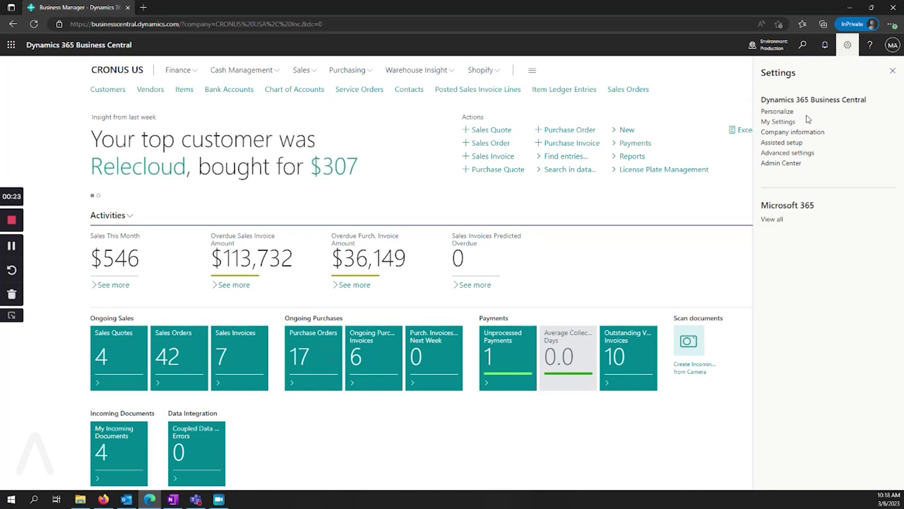
{"action": "left_click", "coordinate": [777, 111]}
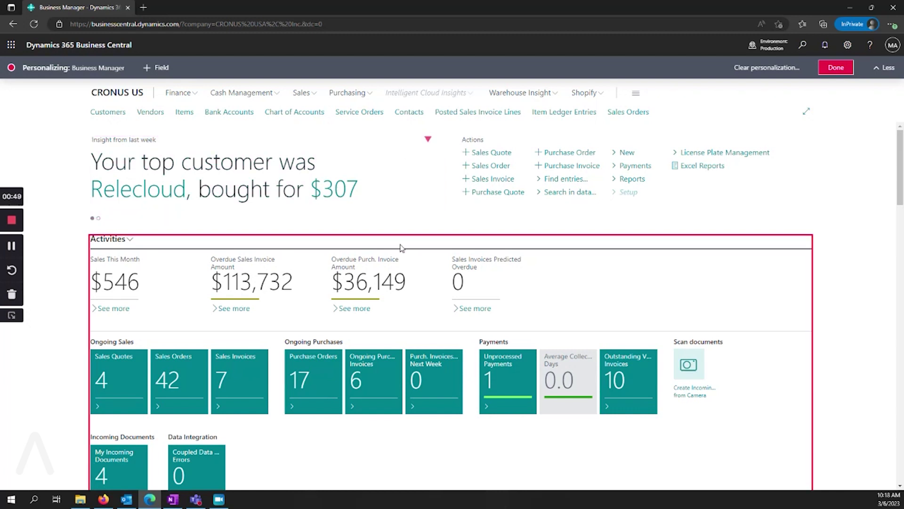
{"action": "left_click", "coordinate": [417, 266]}
{"action": "left_click_drag", "start_coordinate": [417, 265], "coordinate": [219, 274]}
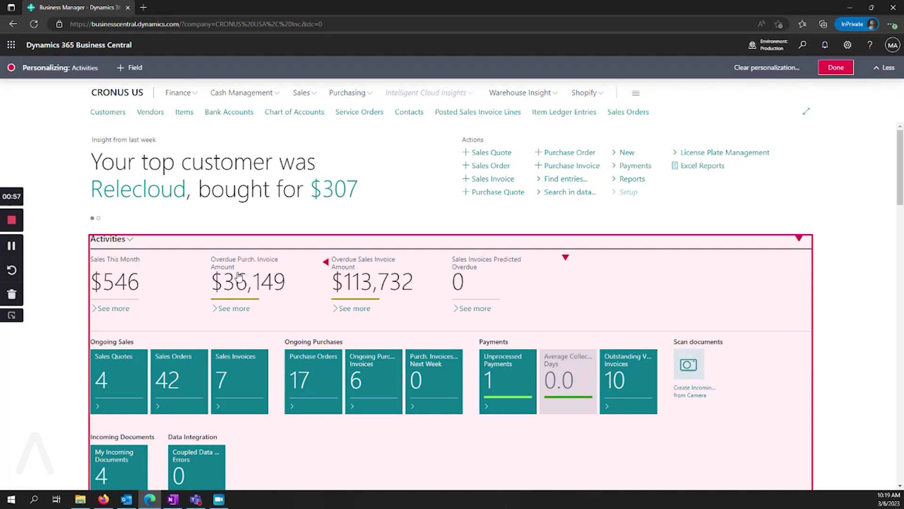
{"action": "left_click", "coordinate": [447, 265]}
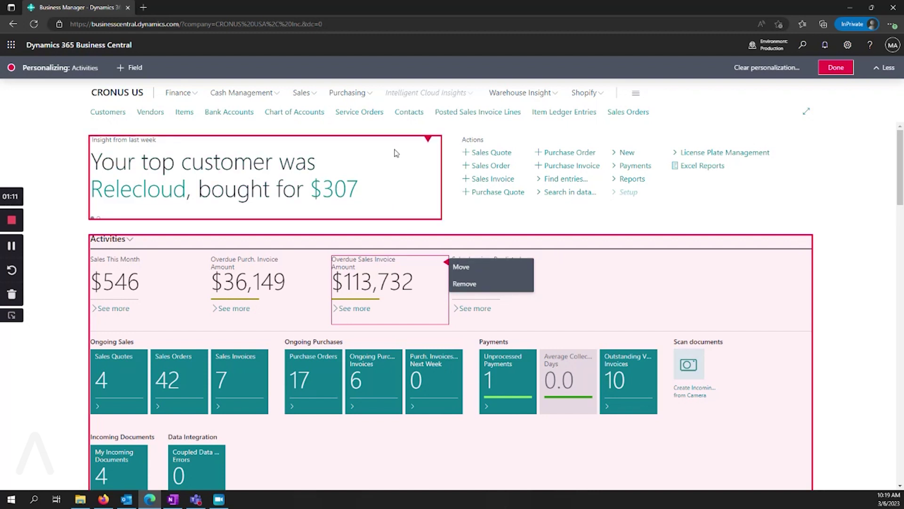
{"action": "left_click", "coordinate": [428, 140]}
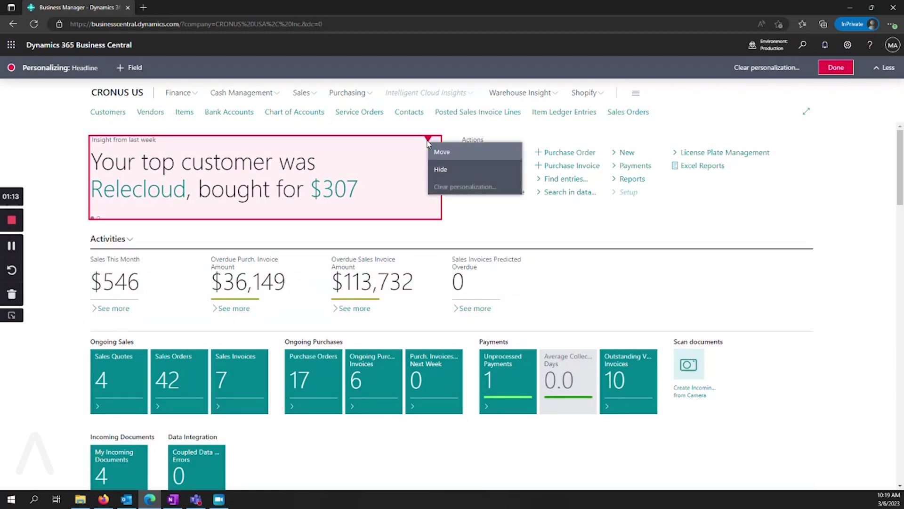
{"action": "left_click", "coordinate": [771, 226]}
{"action": "scroll", "coordinate": [566, 221], "scroll_direction": "down", "scroll_amount": 3}
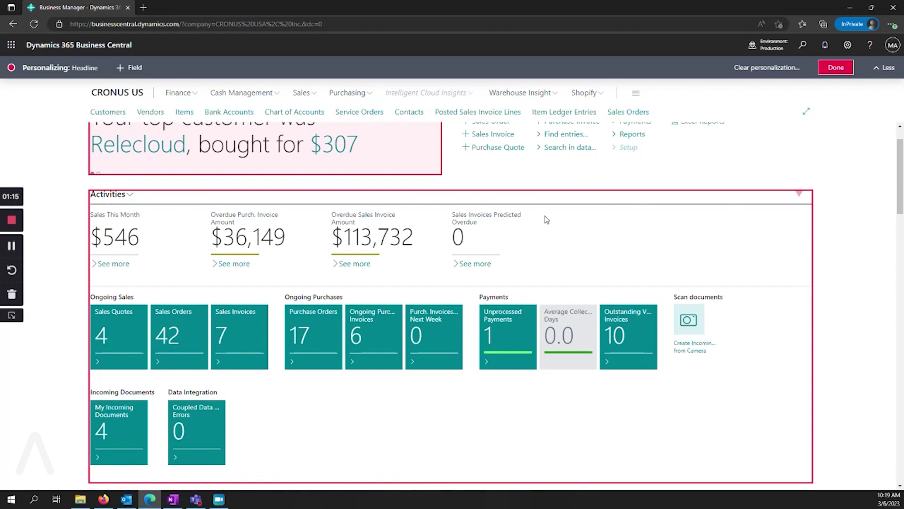
{"action": "scroll", "coordinate": [545, 218], "scroll_direction": "down", "scroll_amount": 4}
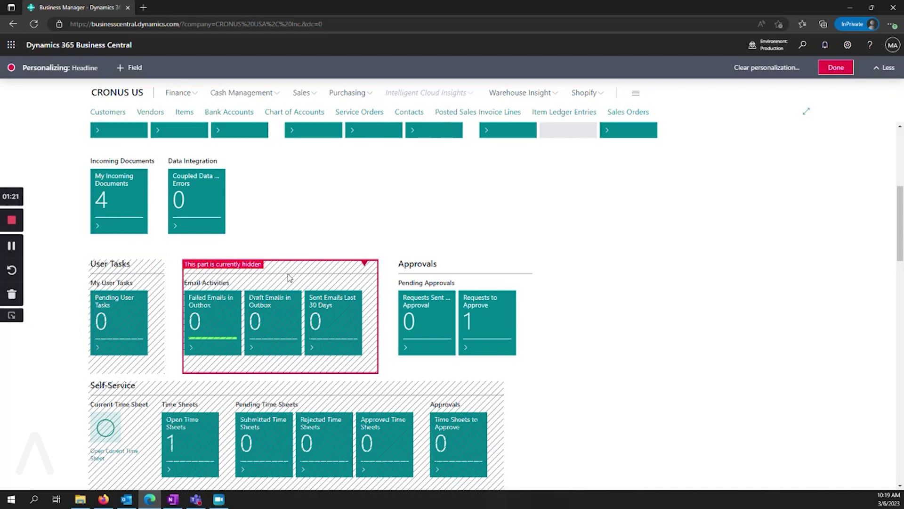
{"action": "left_click", "coordinate": [364, 263]}
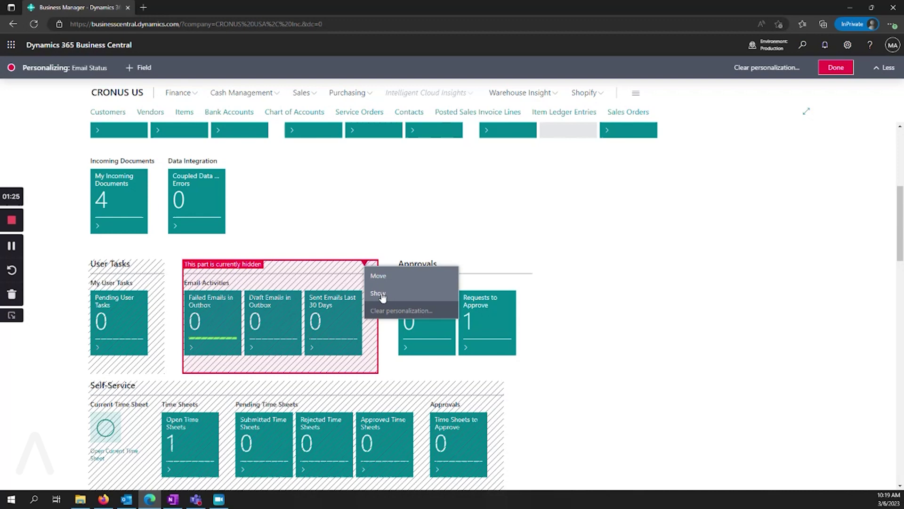
{"action": "left_click", "coordinate": [531, 247]}
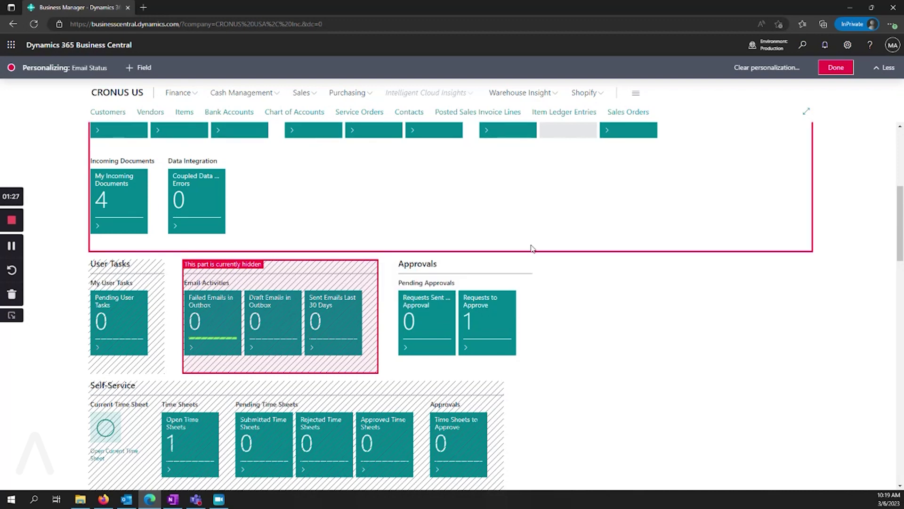
{"action": "scroll", "coordinate": [558, 278], "scroll_direction": "down", "scroll_amount": 2}
{"action": "scroll", "coordinate": [559, 279], "scroll_direction": "down", "scroll_amount": 4}
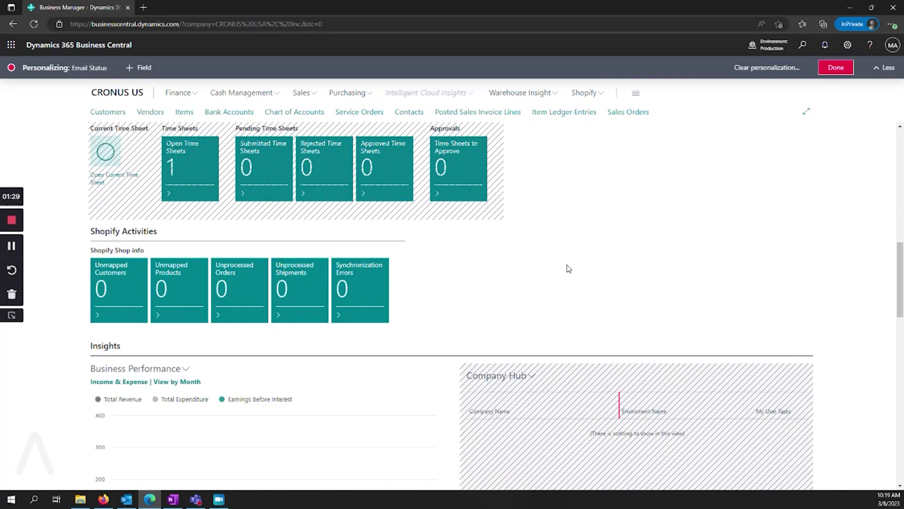
{"action": "scroll", "coordinate": [545, 257], "scroll_direction": "up", "scroll_amount": 2}
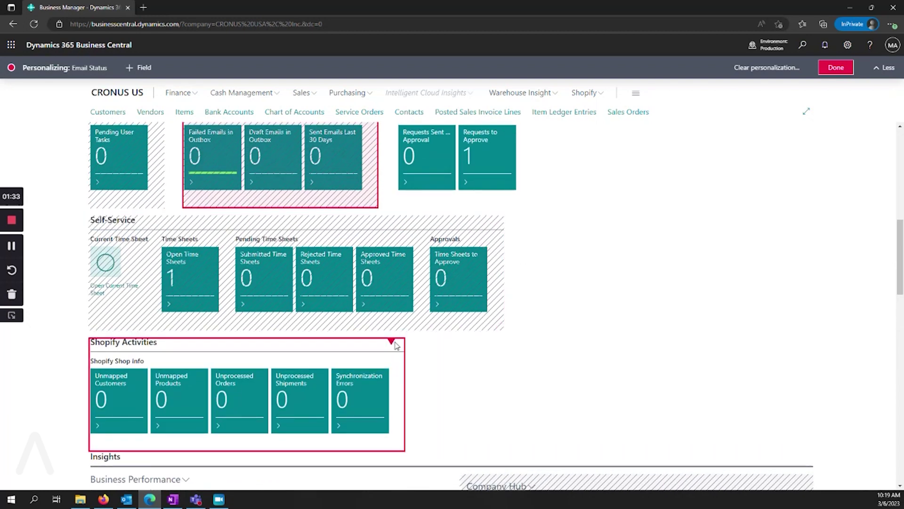
{"action": "scroll", "coordinate": [614, 301], "scroll_direction": "up", "scroll_amount": 10}
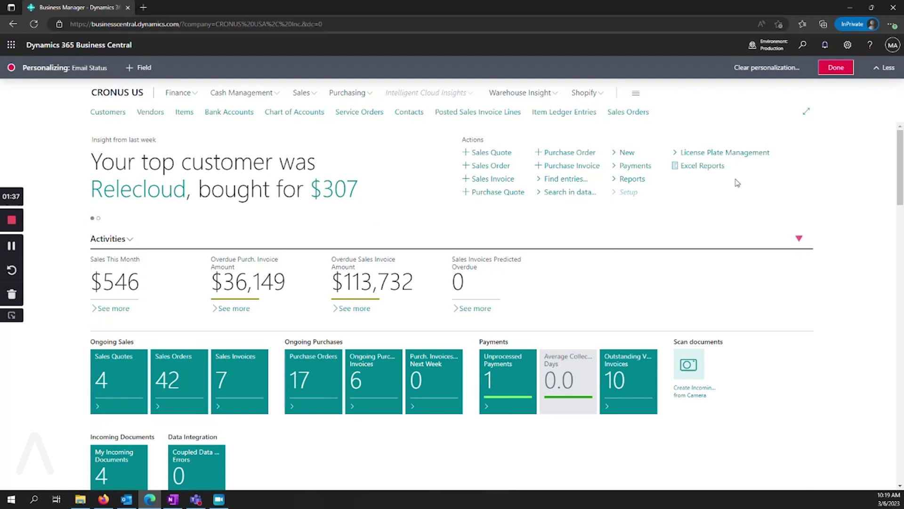
Step: Save the Role Center personalization, unbookmark the Items list, and return to the CRONUS US home page
{"action": "left_click", "coordinate": [835, 68]}
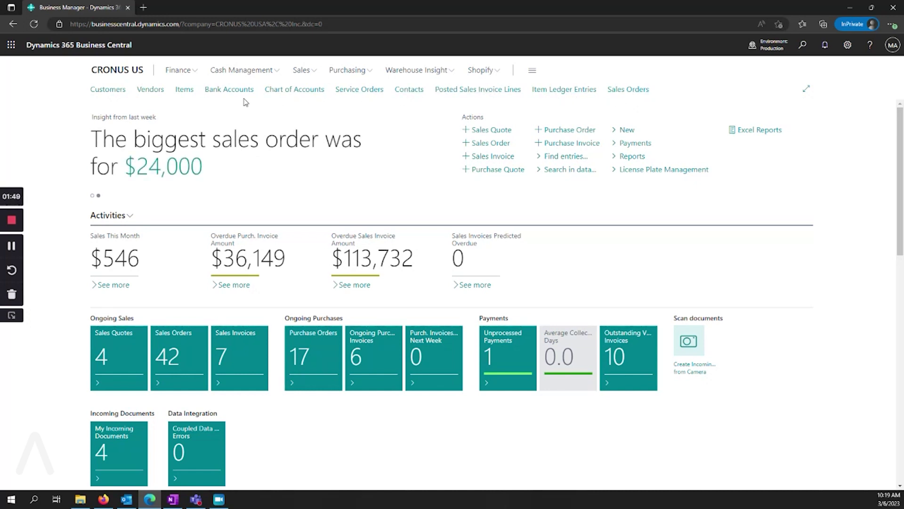
{"action": "left_click", "coordinate": [180, 90]}
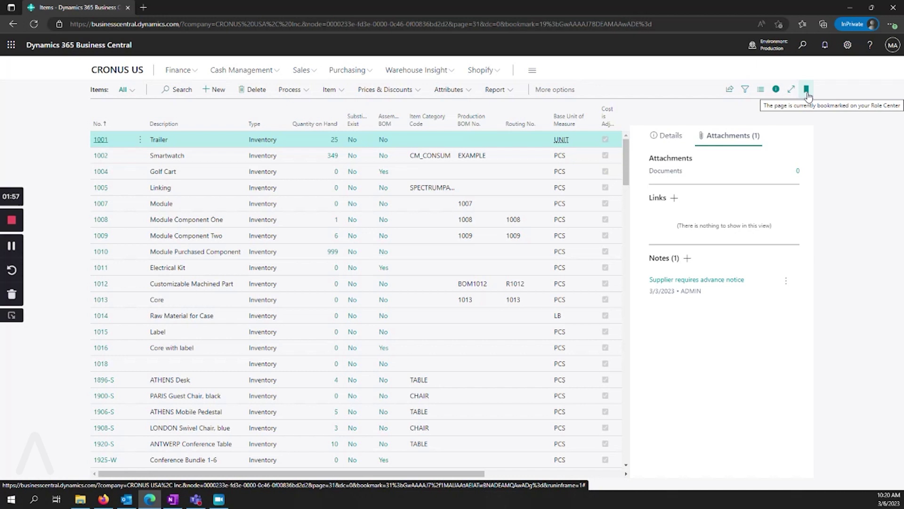
{"action": "left_click", "coordinate": [806, 90]}
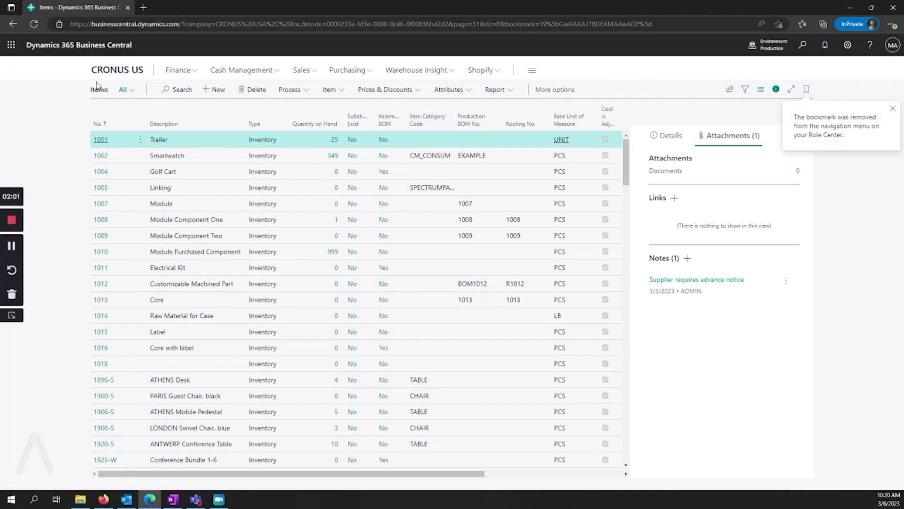
{"action": "left_click", "coordinate": [114, 72]}
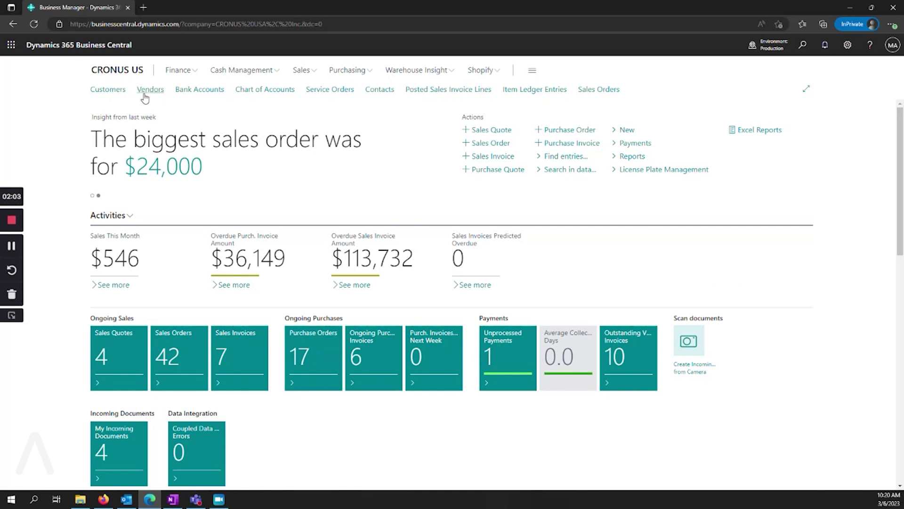
Step: Bookmark the Items page again from the Tell Me search results
{"action": "left_click", "coordinate": [803, 46]}
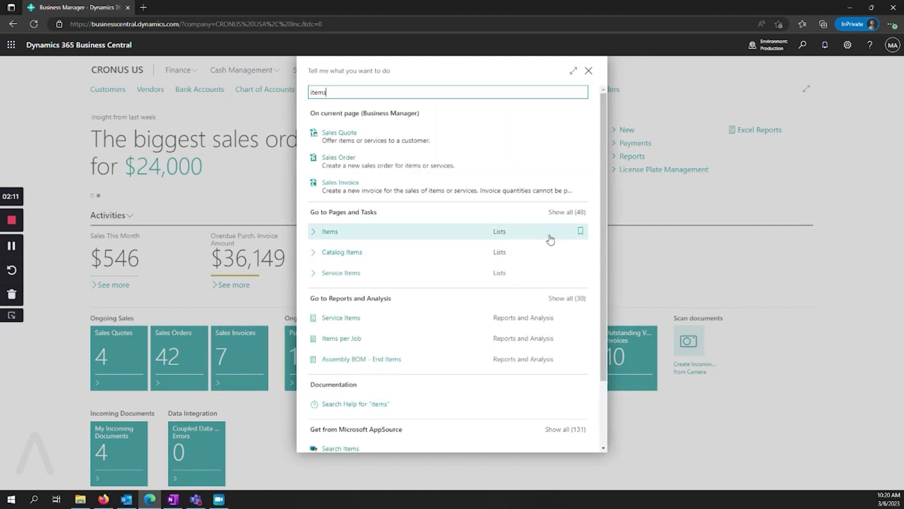
{"action": "left_click", "coordinate": [581, 233]}
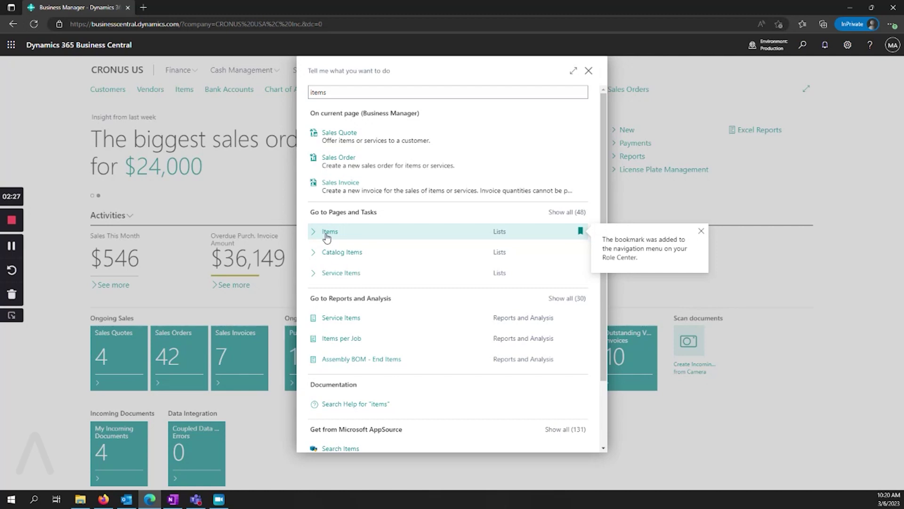
Step: Open the Items list and show item 1002 Smartwatch's details in the side panel
{"action": "left_click", "coordinate": [326, 233]}
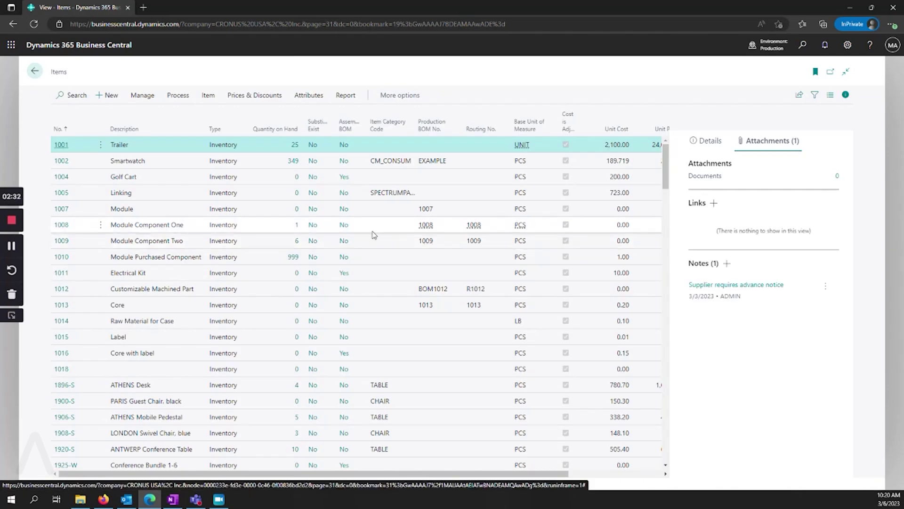
{"action": "left_click", "coordinate": [158, 164]}
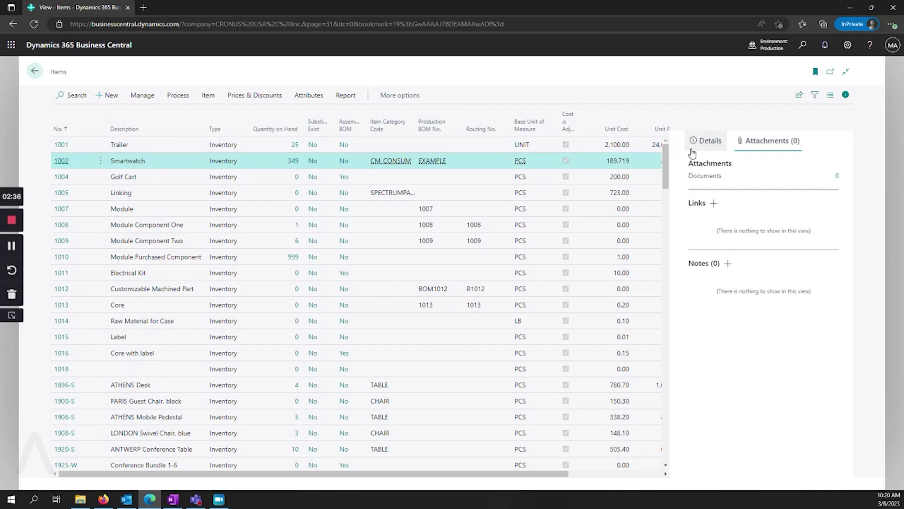
{"action": "left_click", "coordinate": [707, 142]}
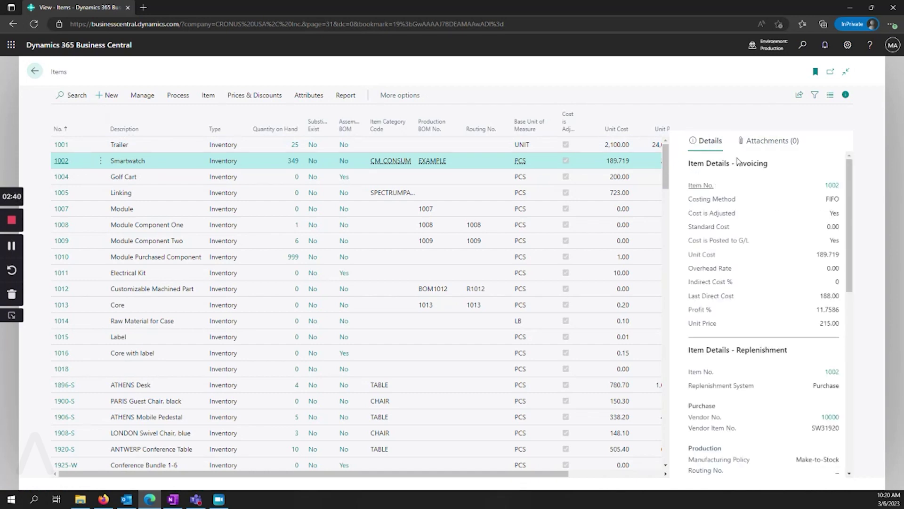
Step: Personalize the Items page, moving Costing Method below Unit Cost in the invoicing details
{"action": "left_click", "coordinate": [849, 46]}
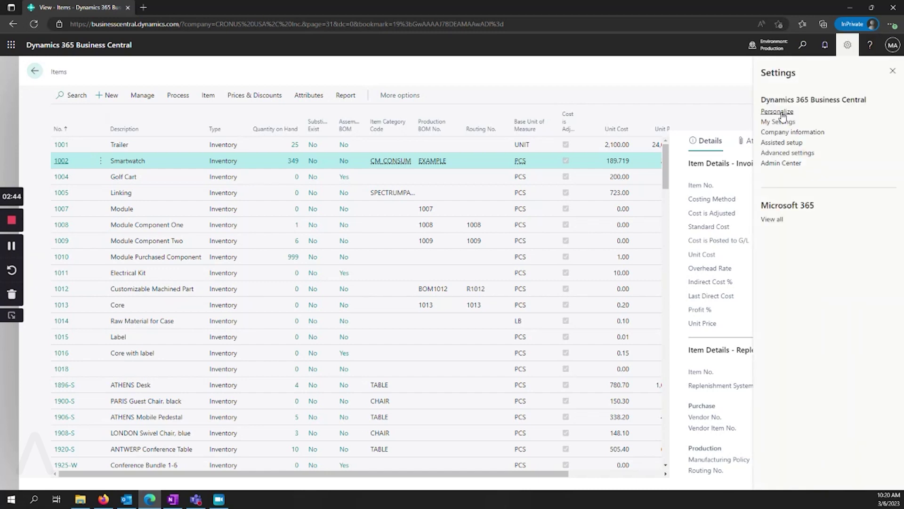
{"action": "left_click", "coordinate": [777, 111]}
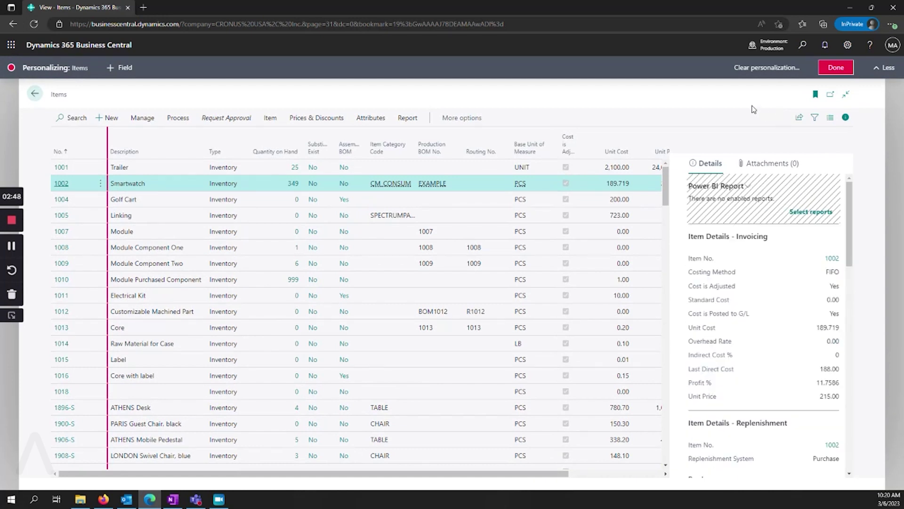
{"action": "mouse_move", "coordinate": [731, 267]}
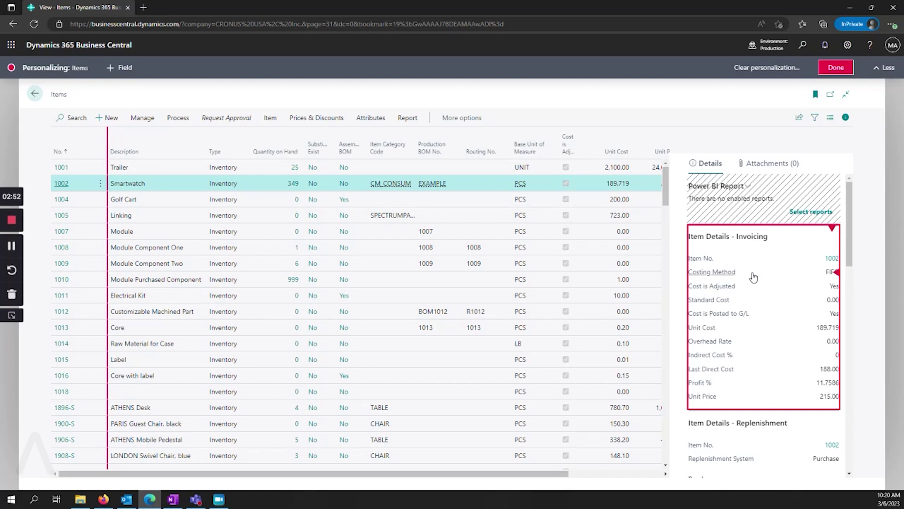
{"action": "left_click_drag", "start_coordinate": [749, 277], "coordinate": [747, 338]}
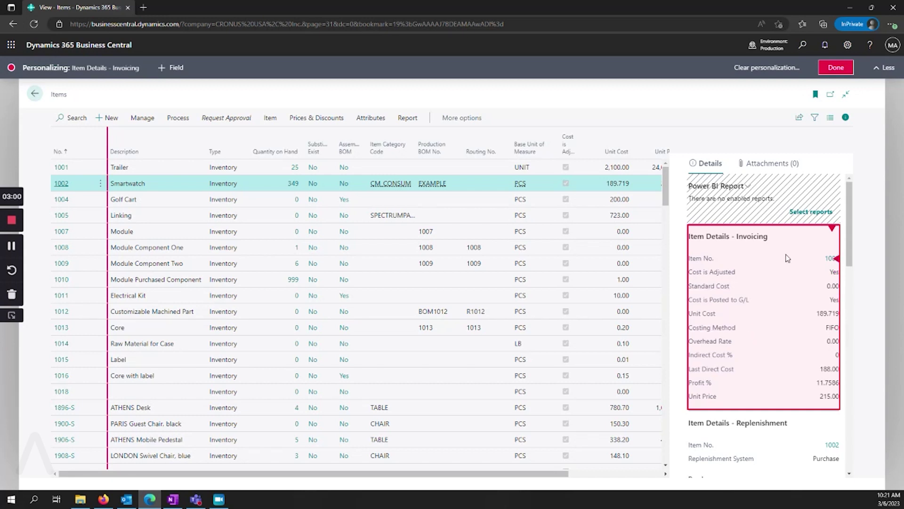
Step: Remove the Safety Stock Quantity field from the Item Details - Planning FactBox
{"action": "scroll", "coordinate": [780, 255], "scroll_direction": "down", "scroll_amount": 3}
{"action": "scroll", "coordinate": [779, 251], "scroll_direction": "down", "scroll_amount": 8}
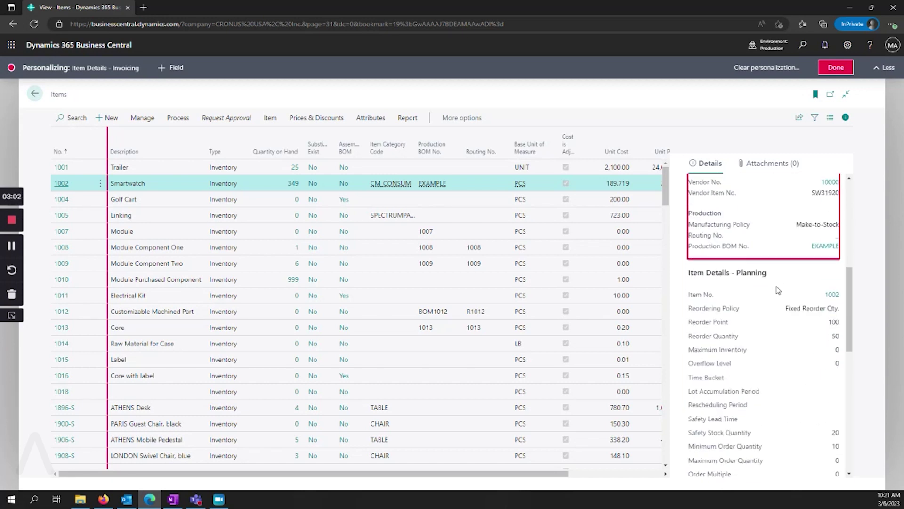
{"action": "scroll", "coordinate": [782, 307], "scroll_direction": "down", "scroll_amount": 2}
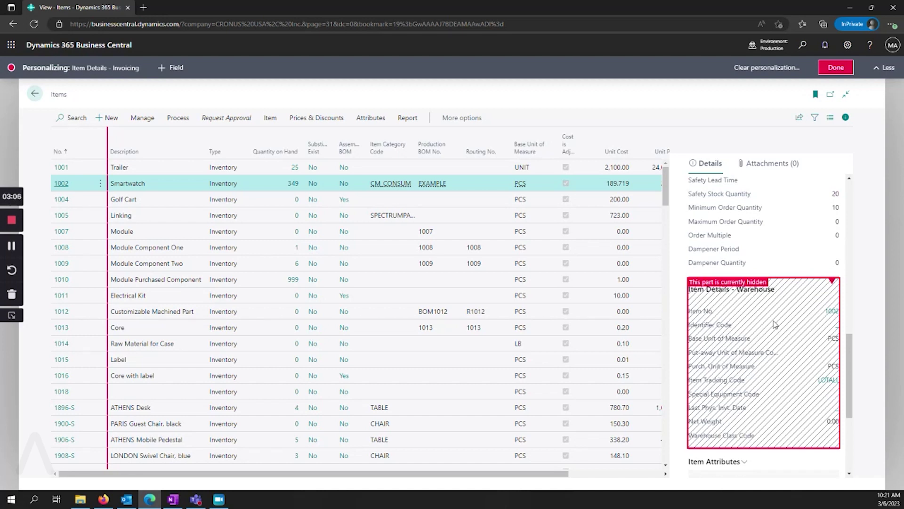
{"action": "scroll", "coordinate": [785, 311], "scroll_direction": "up", "scroll_amount": 4}
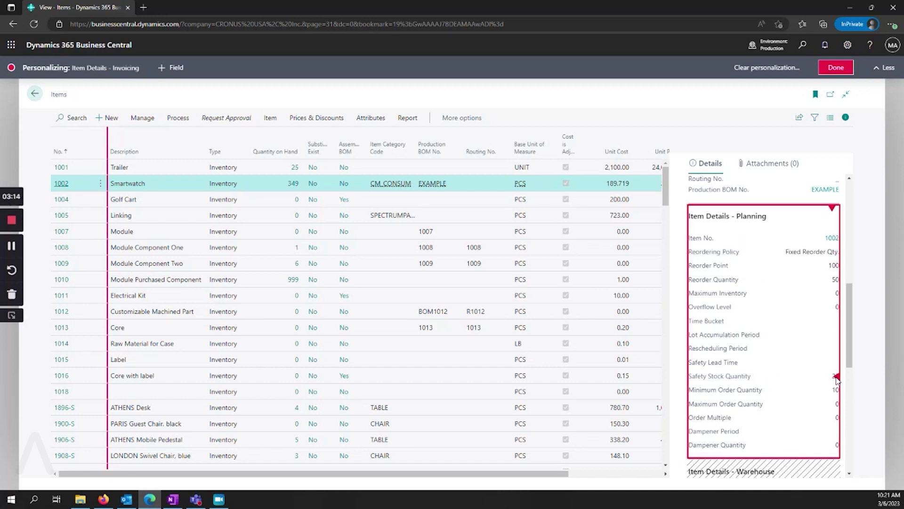
{"action": "left_click", "coordinate": [836, 378]}
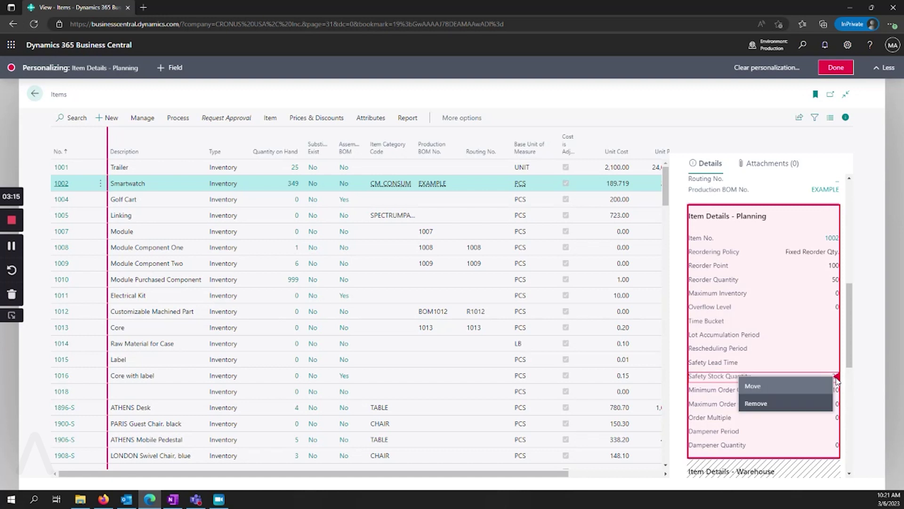
{"action": "left_click", "coordinate": [800, 405]}
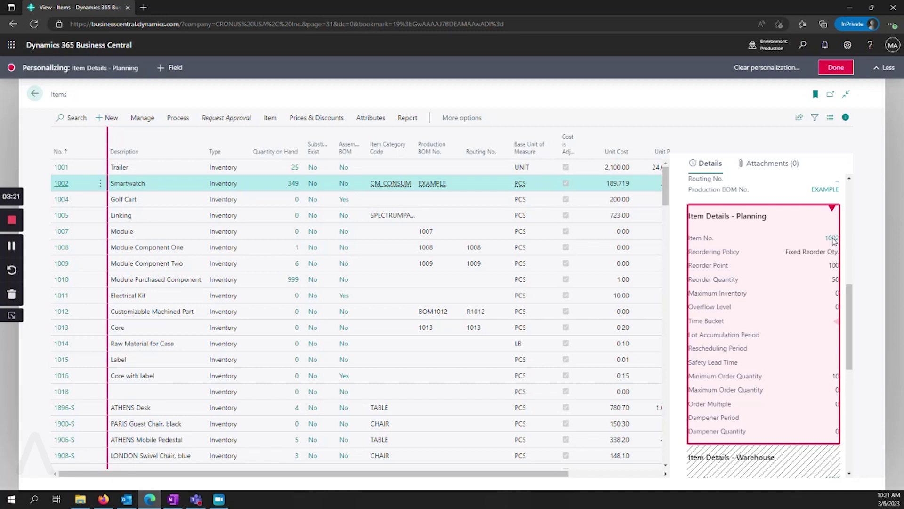
{"action": "scroll", "coordinate": [726, 236], "scroll_direction": "up", "scroll_amount": 1}
{"action": "scroll", "coordinate": [726, 236], "scroll_direction": "up", "scroll_amount": 7}
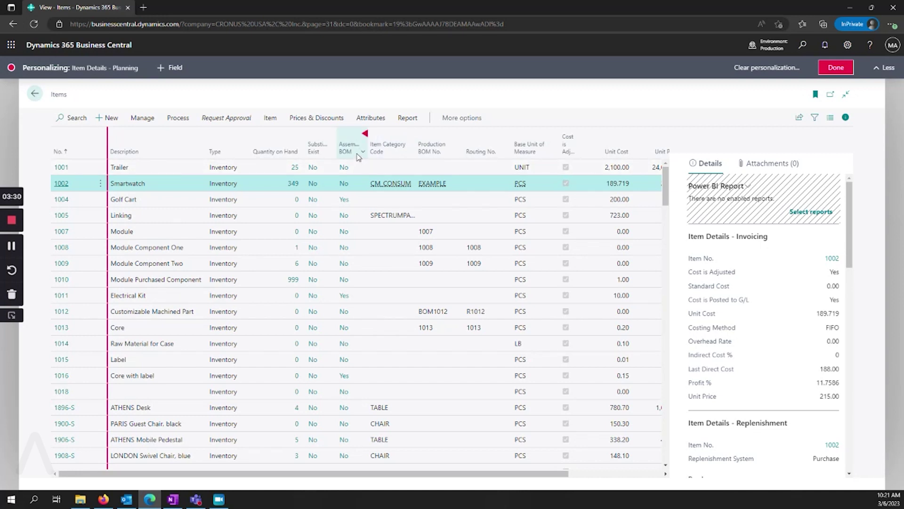
{"action": "left_click_drag", "start_coordinate": [358, 157], "coordinate": [454, 156]}
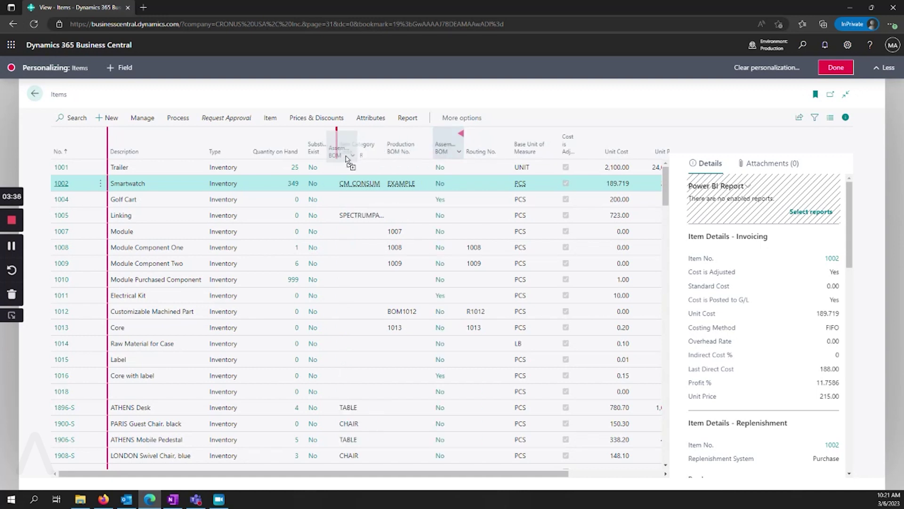
{"action": "left_click_drag", "start_coordinate": [342, 151], "coordinate": [343, 150]}
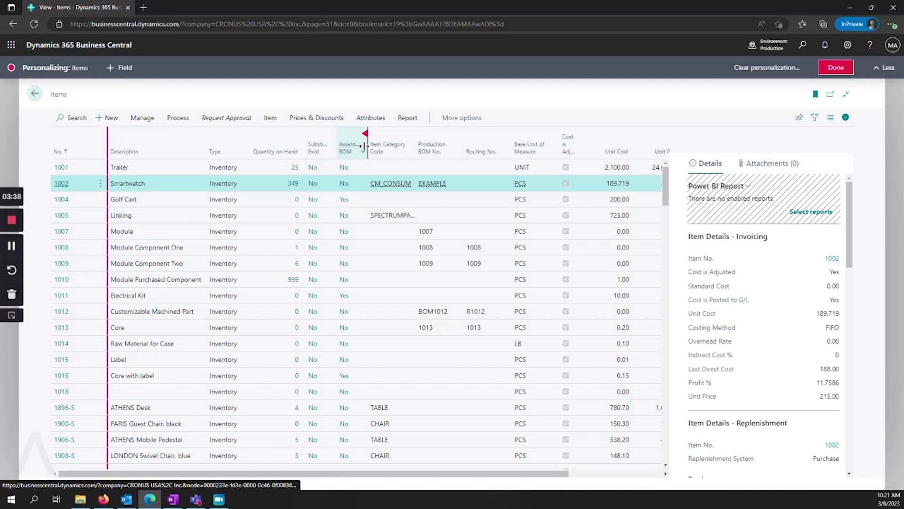
{"action": "left_click", "coordinate": [366, 136]}
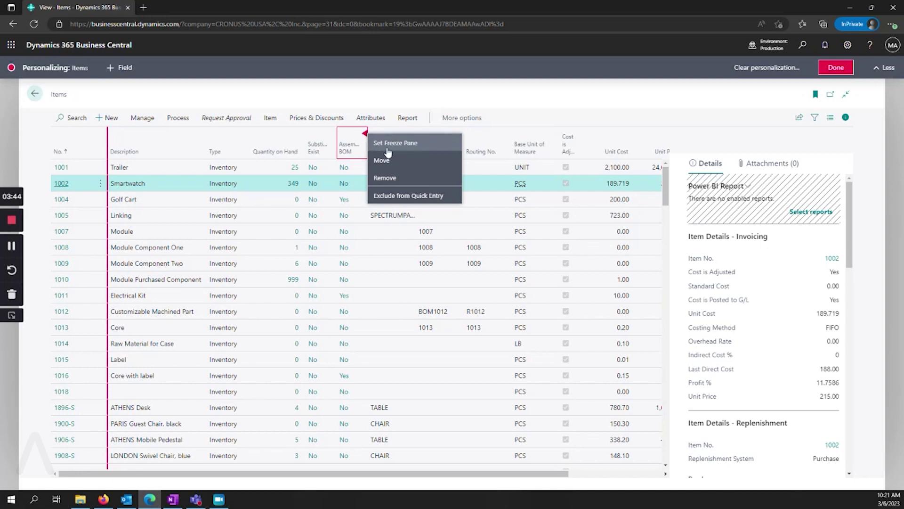
{"action": "left_click", "coordinate": [193, 169]}
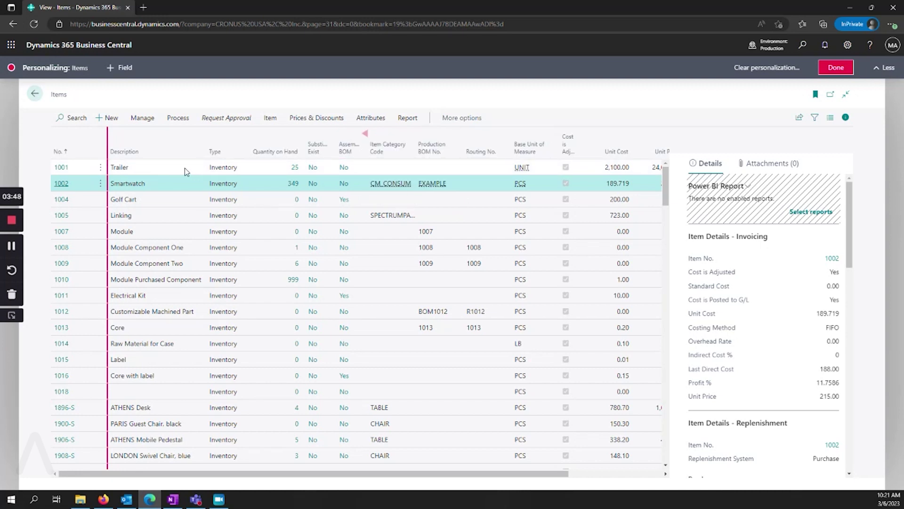
{"action": "left_click", "coordinate": [191, 166]}
{"action": "left_click", "coordinate": [203, 133]}
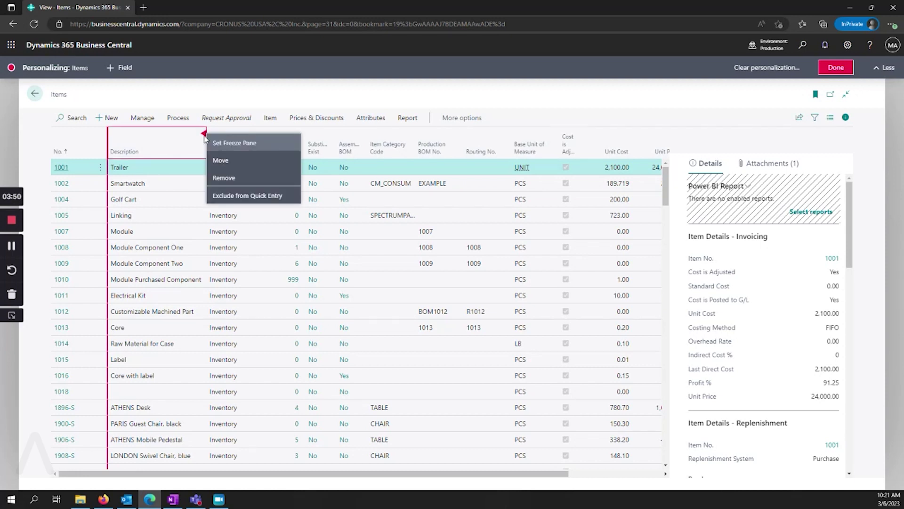
{"action": "left_click", "coordinate": [223, 144]}
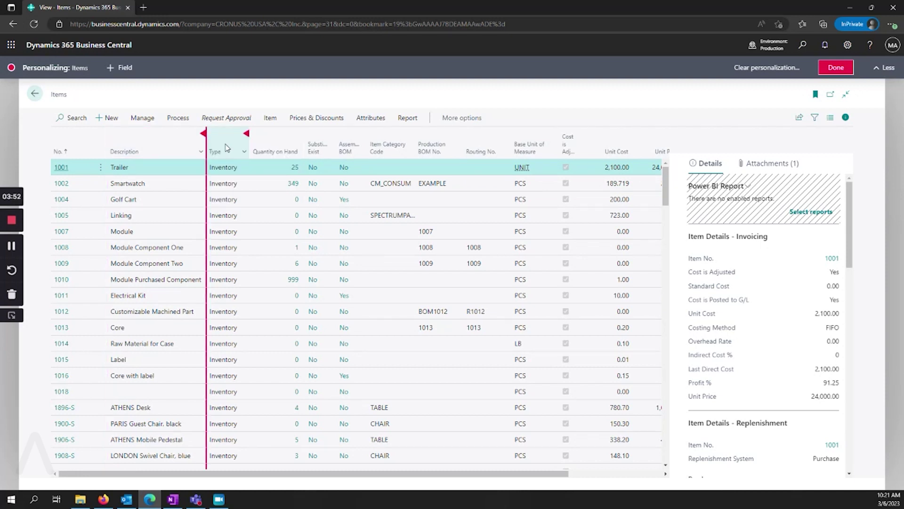
{"action": "left_click_drag", "start_coordinate": [354, 473], "coordinate": [297, 467]}
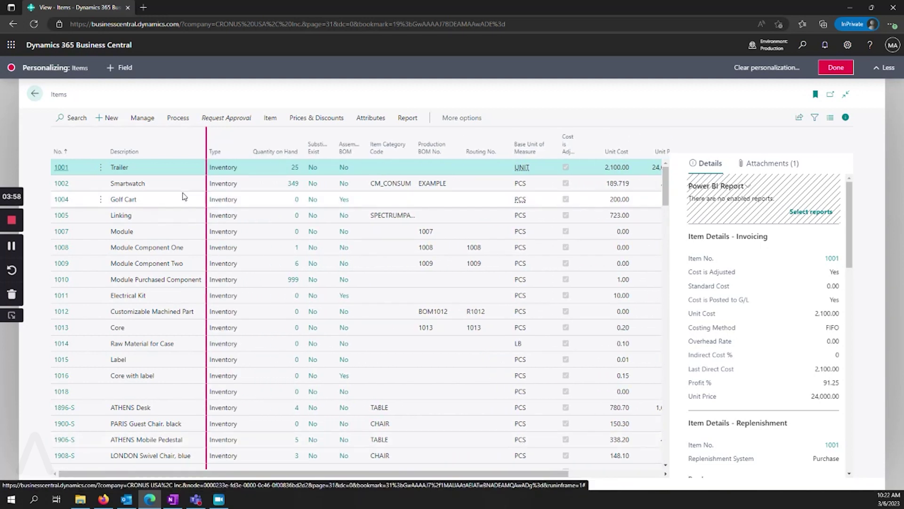
{"action": "left_click", "coordinate": [203, 136]}
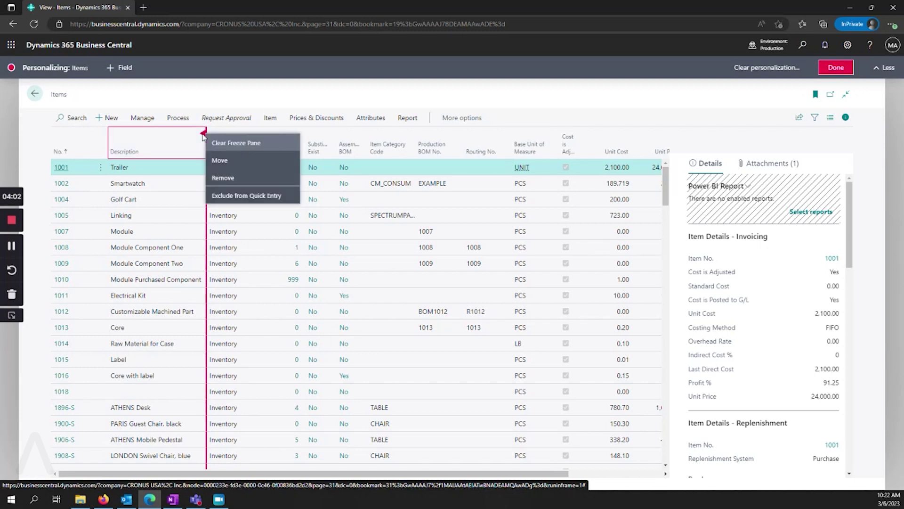
{"action": "left_click", "coordinate": [217, 145]}
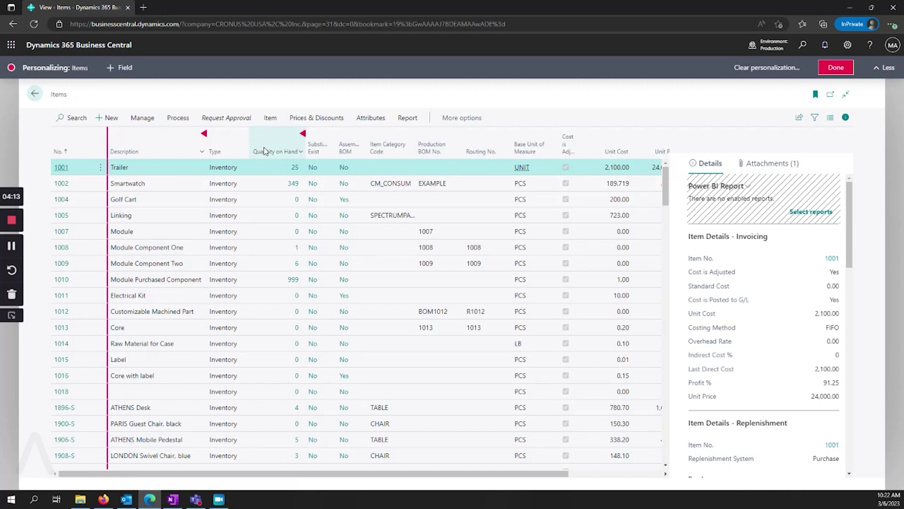
Step: Browse and search the Add Field to Page list, close it, and finish personalizing the Items list
{"action": "left_click", "coordinate": [125, 71]}
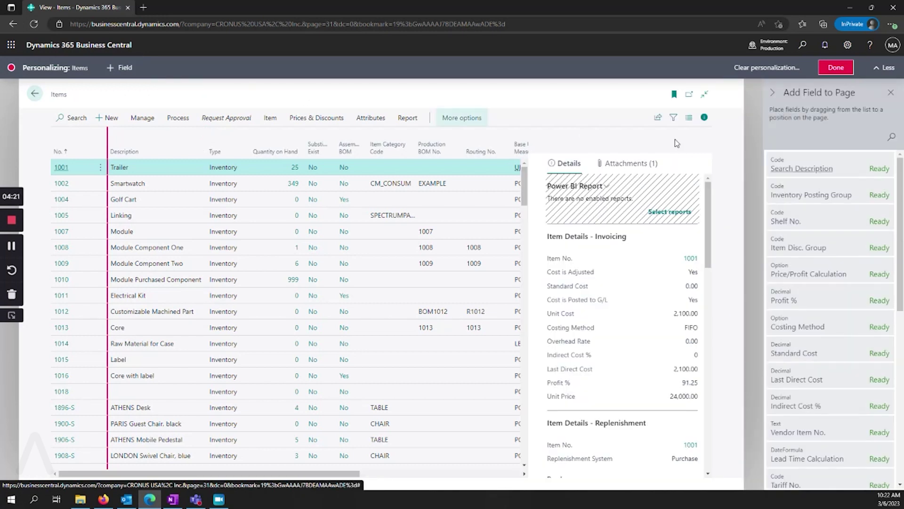
{"action": "scroll", "coordinate": [881, 201], "scroll_direction": "down", "scroll_amount": 5}
{"action": "scroll", "coordinate": [881, 201], "scroll_direction": "up", "scroll_amount": 5}
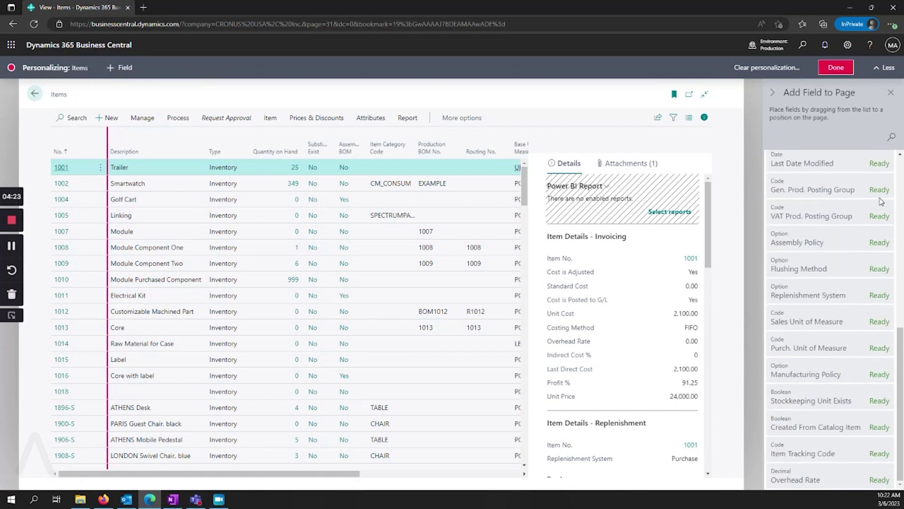
{"action": "left_click", "coordinate": [892, 136]}
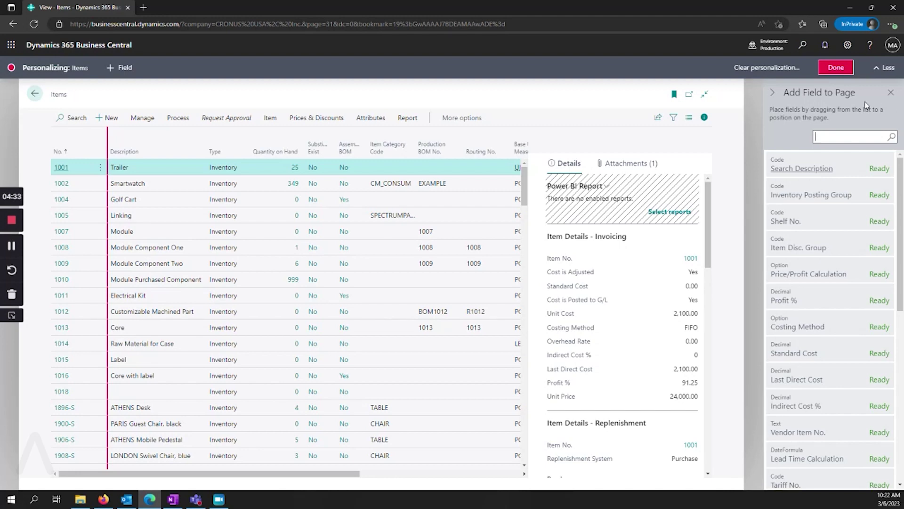
{"action": "left_click", "coordinate": [890, 92]}
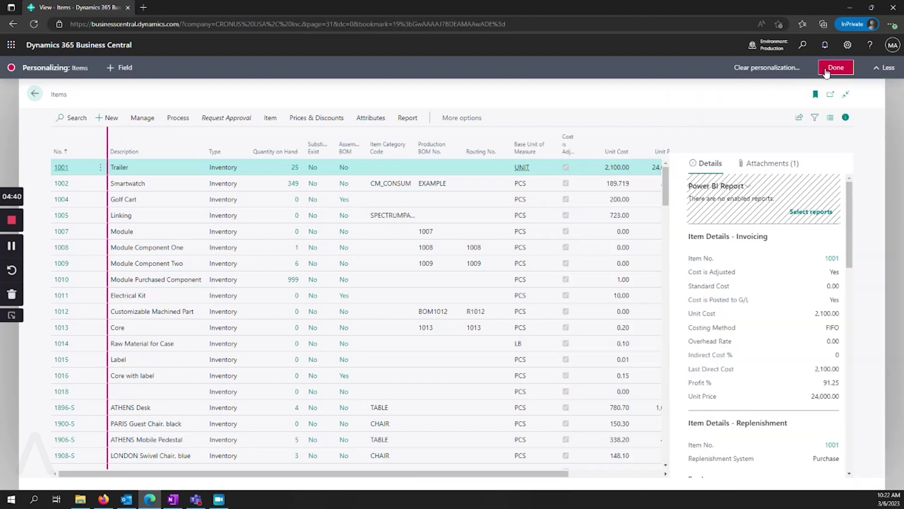
{"action": "left_click", "coordinate": [830, 71]}
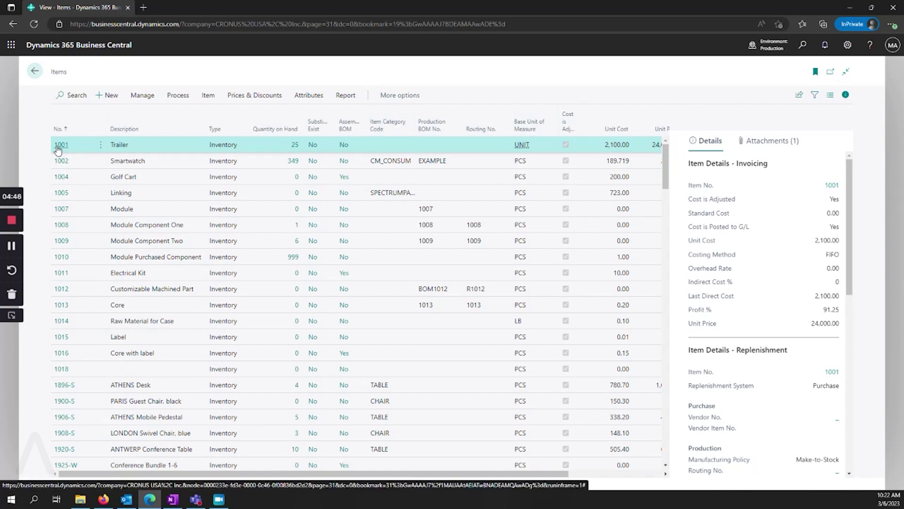
Step: Personalize the card for item 1001 Trailer, placing Quantity on Hand between Blocked and Type
{"action": "left_click", "coordinate": [58, 146]}
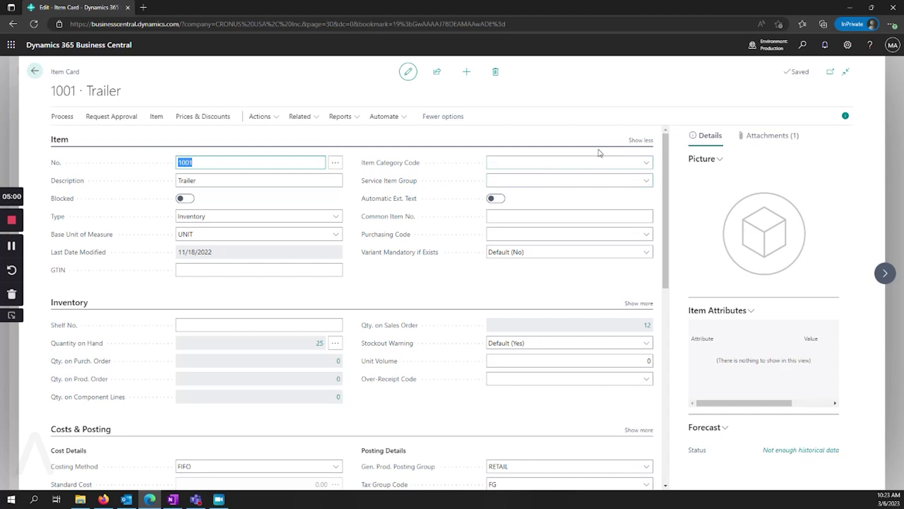
{"action": "left_click", "coordinate": [848, 45]}
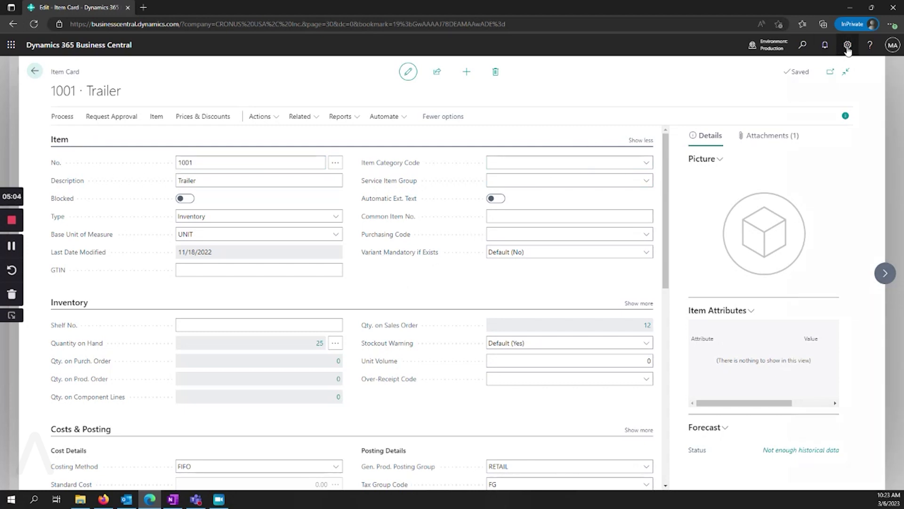
{"action": "left_click", "coordinate": [777, 112]}
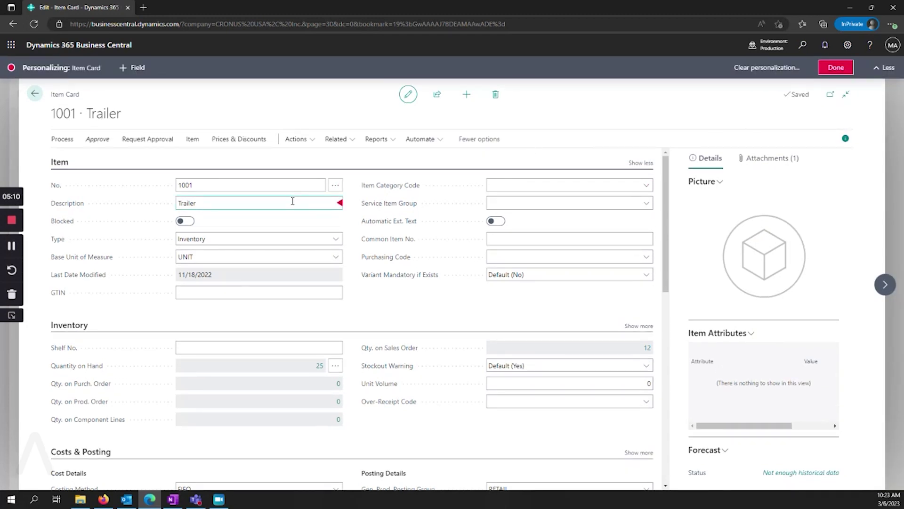
{"action": "scroll", "coordinate": [285, 285], "scroll_direction": "down", "scroll_amount": 1}
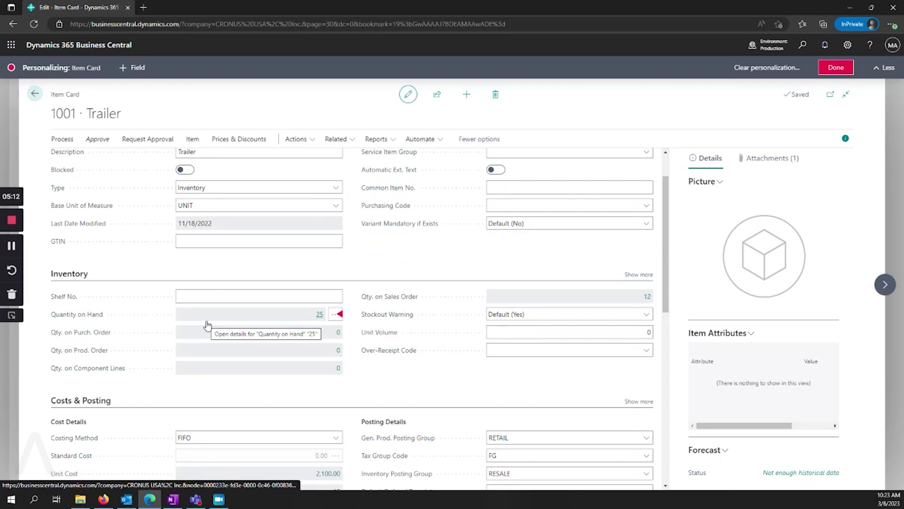
{"action": "left_click_drag", "start_coordinate": [208, 324], "coordinate": [232, 186]}
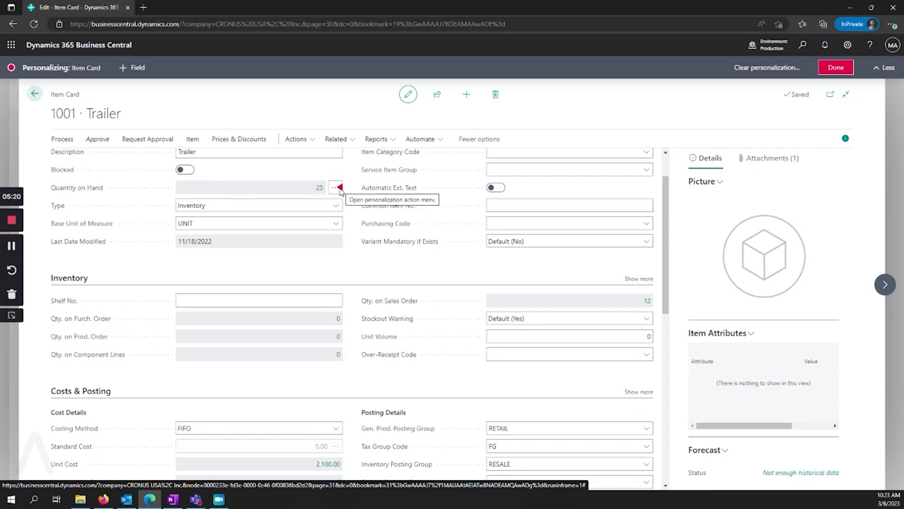
Step: Set No. to show when collapsed, then collapse the Item section to summarise 1001, 25, UNIT
{"action": "left_click", "coordinate": [339, 188]}
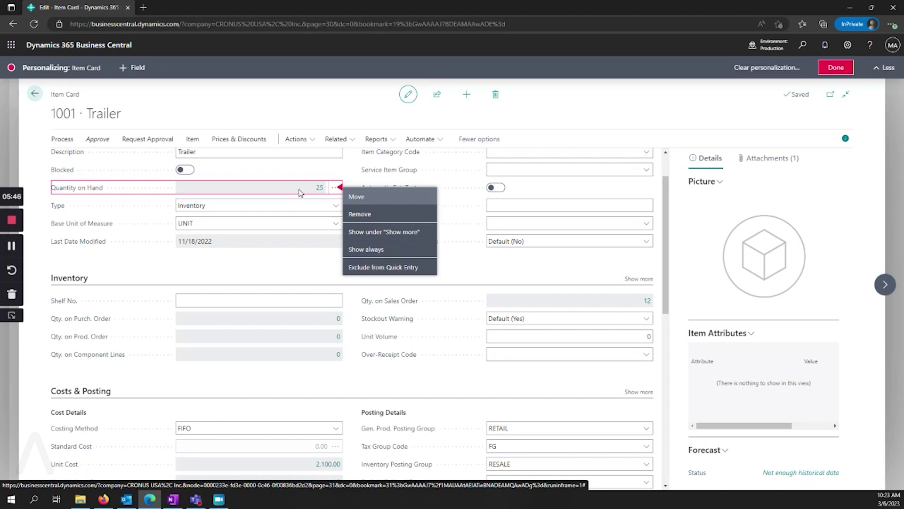
{"action": "left_click", "coordinate": [447, 264]}
{"action": "scroll", "coordinate": [413, 252], "scroll_direction": "up", "scroll_amount": 1}
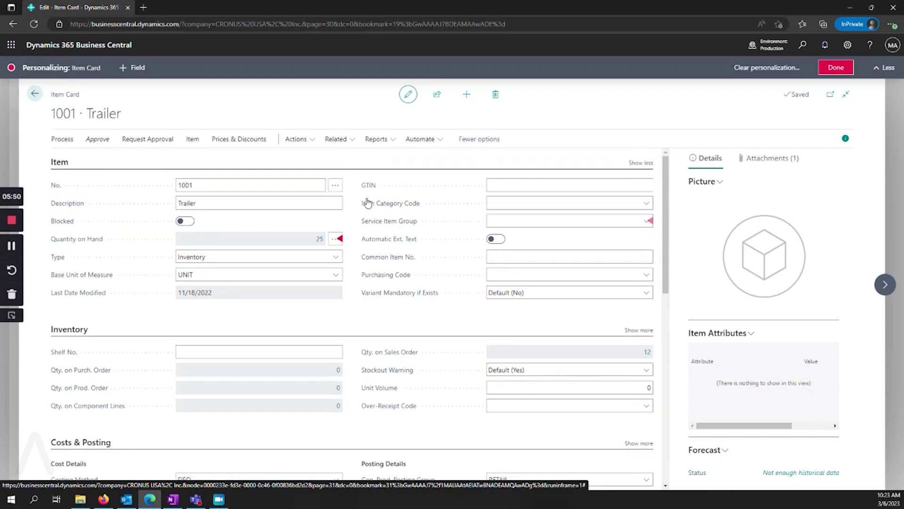
{"action": "left_click", "coordinate": [340, 185]}
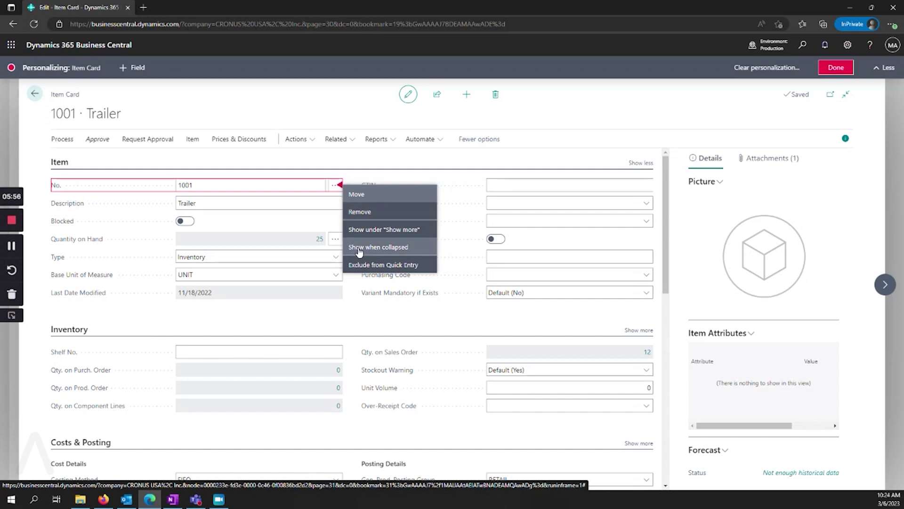
{"action": "left_click", "coordinate": [514, 165]}
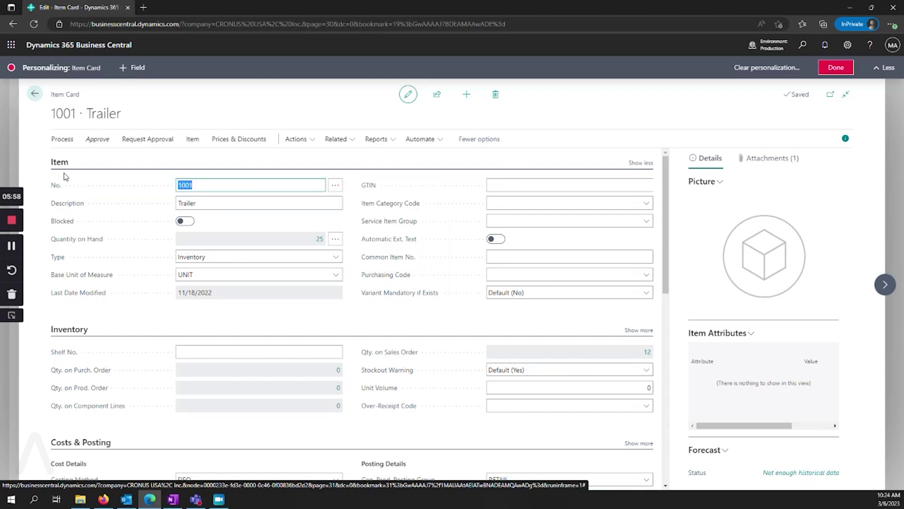
{"action": "left_click", "coordinate": [339, 186]}
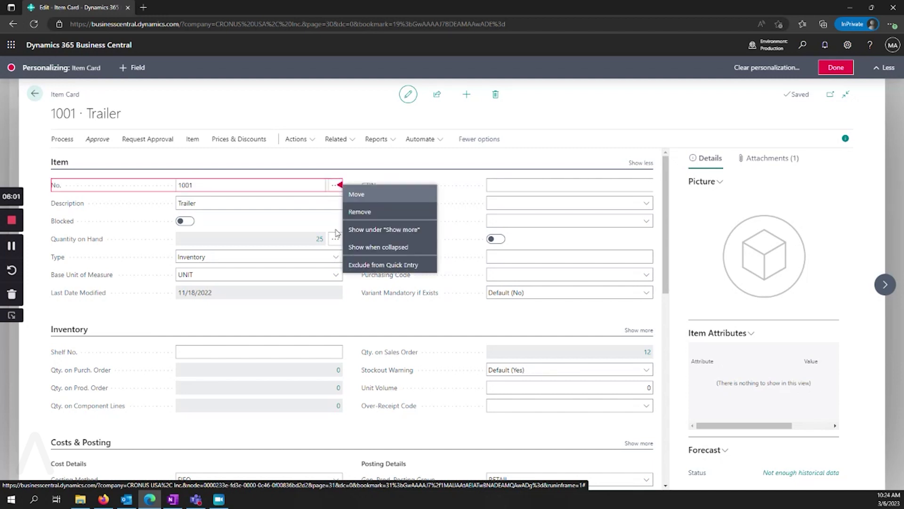
{"action": "left_click", "coordinate": [362, 249]}
{"action": "left_click", "coordinate": [70, 165]}
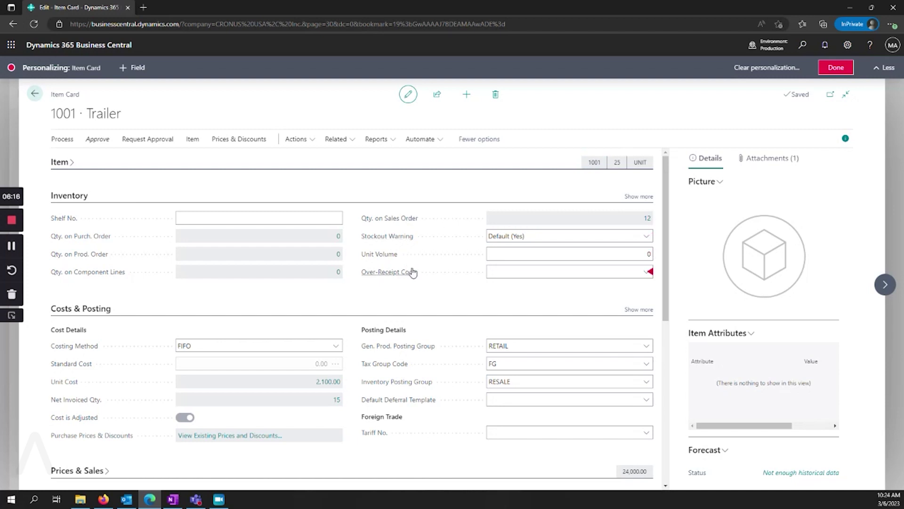
Step: Drop the Prices & Discounts action between Approve and Request Approval on the Item Card action bar
{"action": "left_click", "coordinate": [645, 196]}
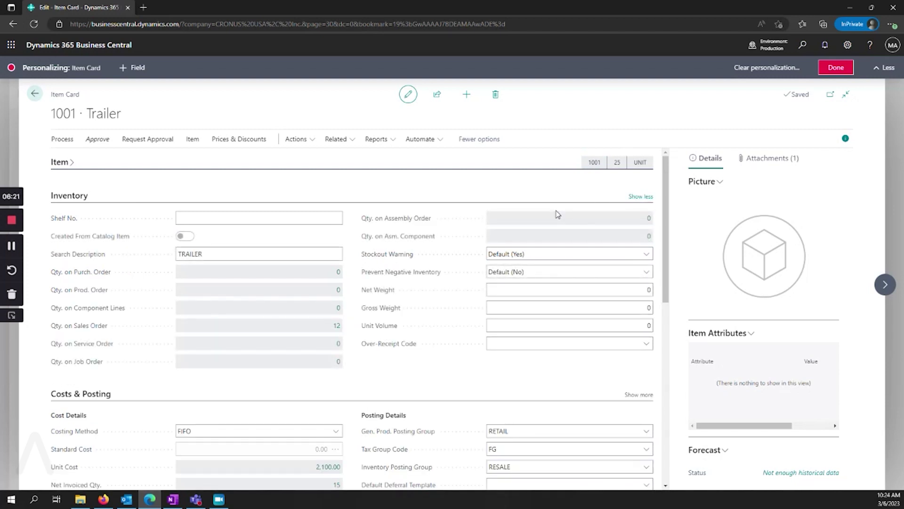
{"action": "mouse_move", "coordinate": [390, 238]}
{"action": "left_click_drag", "start_coordinate": [255, 142], "coordinate": [121, 147]}
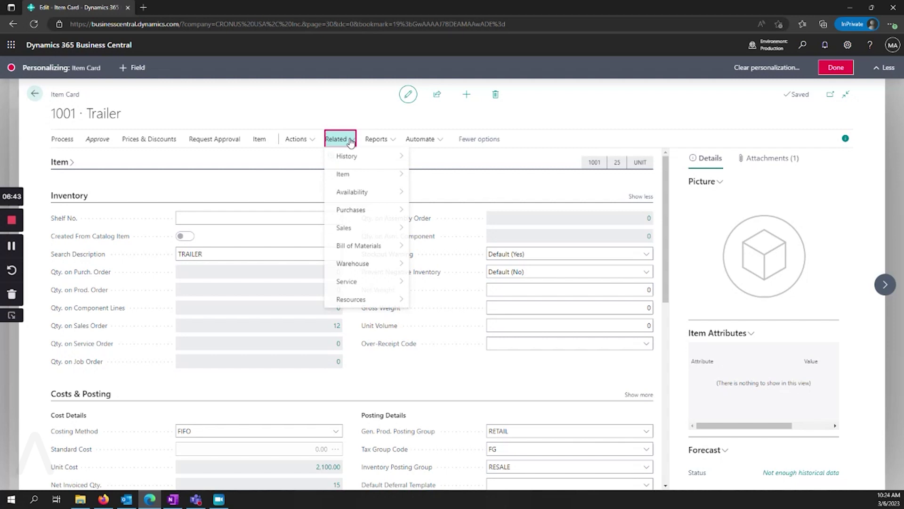
Step: Drag Units of Measure from Related > Item into the Item action group, between Approvals and Comments
{"action": "mouse_move", "coordinate": [354, 176]}
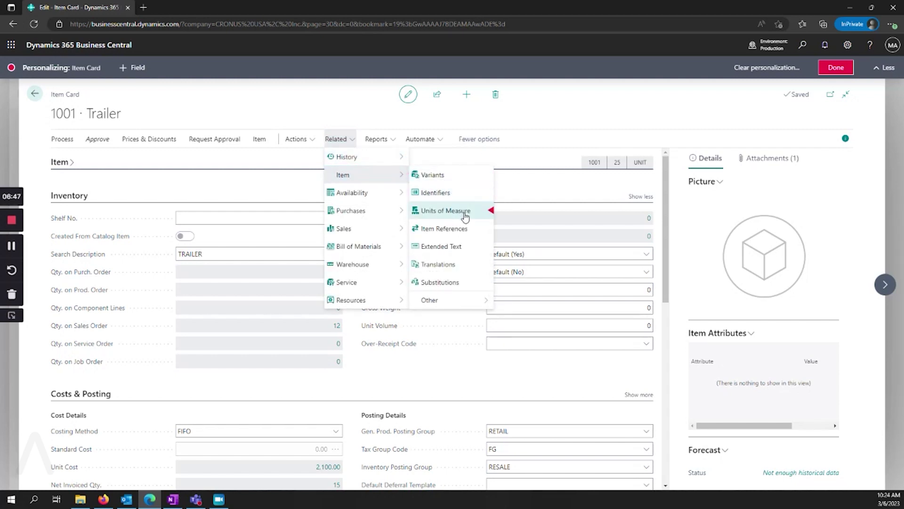
{"action": "left_click_drag", "start_coordinate": [474, 216], "coordinate": [275, 147]}
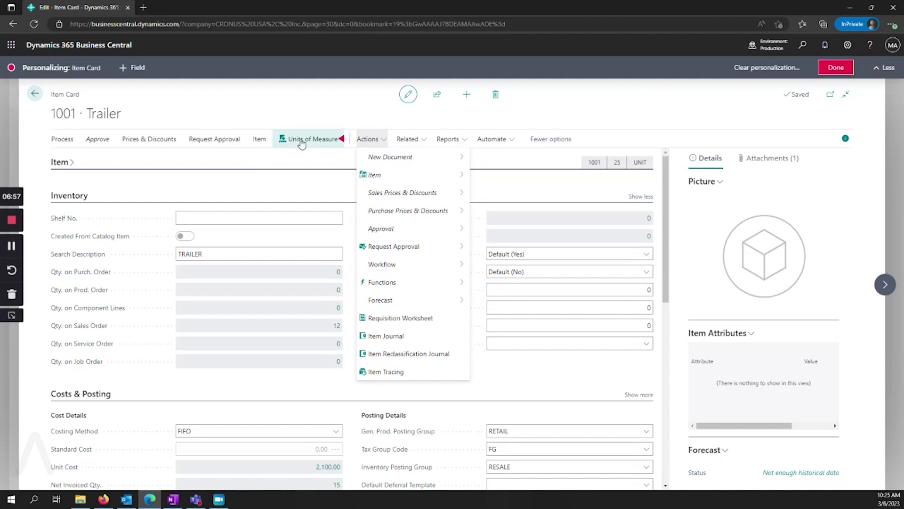
{"action": "mouse_move", "coordinate": [296, 143]}
{"action": "left_mouse_down"}
{"action": "mouse_move", "coordinate": [256, 143]}
{"action": "mouse_move", "coordinate": [260, 166]}
{"action": "mouse_move", "coordinate": [220, 165]}
{"action": "left_mouse_up"}
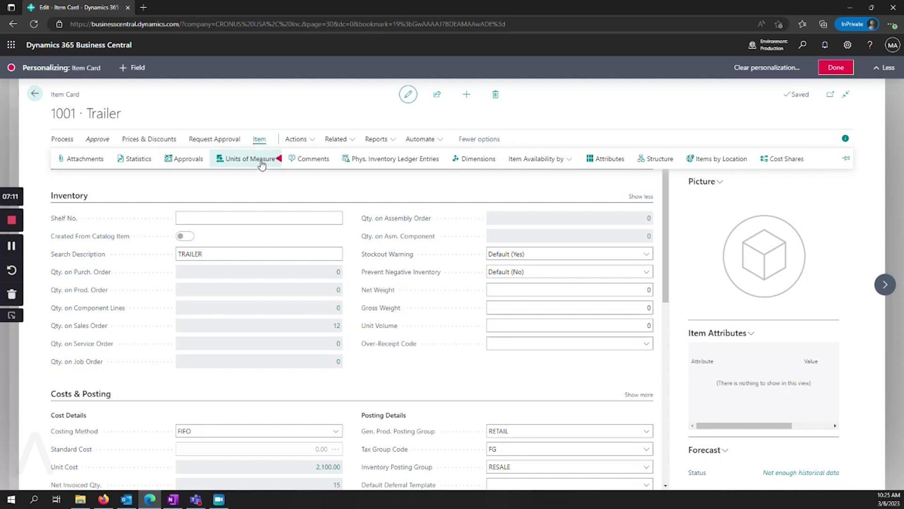
Step: Move Units of Measure onto the main action bar after Item, leaving the Dimensions action unchanged
{"action": "left_click_drag", "start_coordinate": [261, 166], "coordinate": [275, 150]}
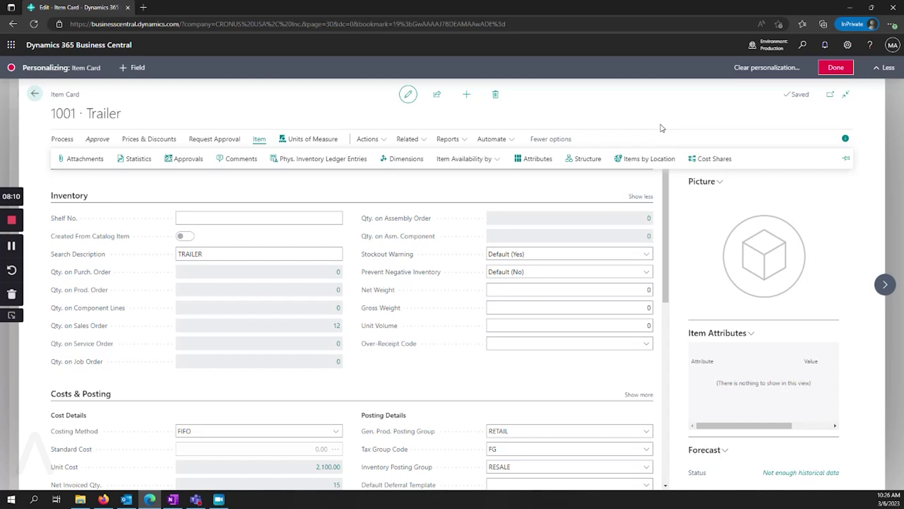
{"action": "left_click", "coordinate": [429, 161]}
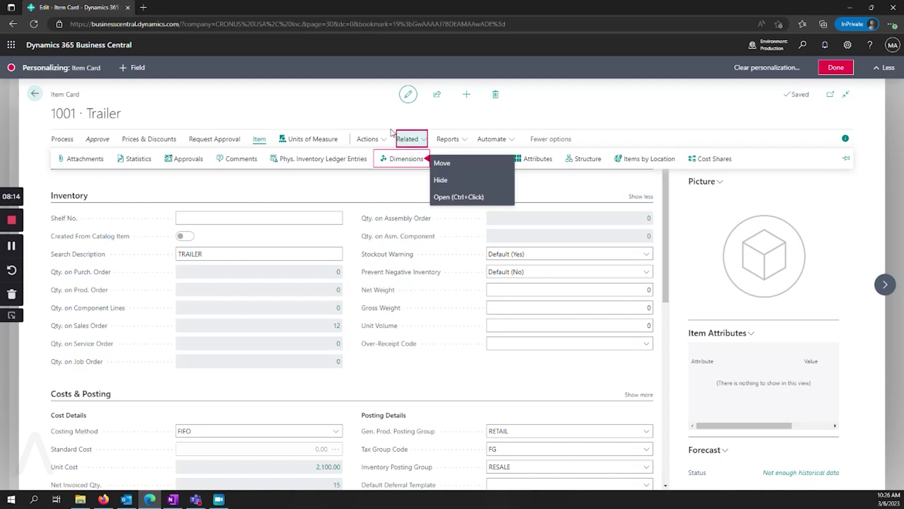
{"action": "left_click", "coordinate": [376, 125]}
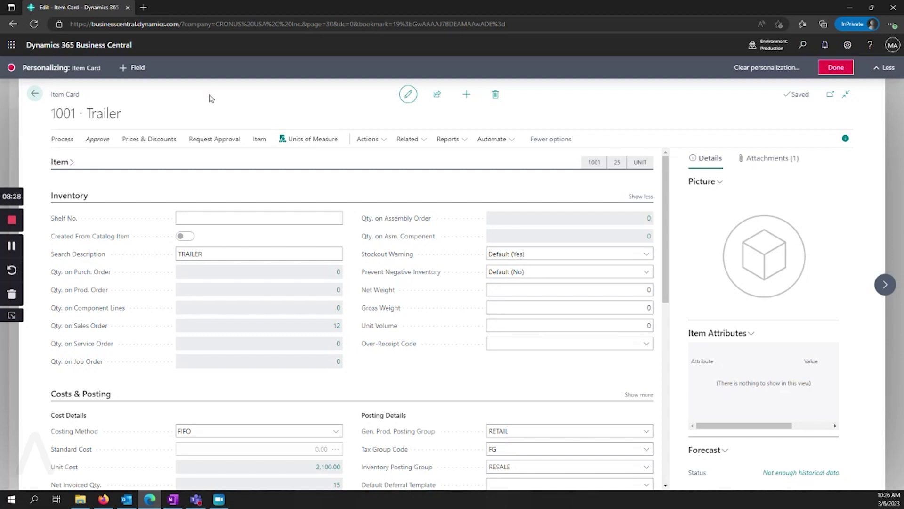
Step: Finish the Item Card personalization, then open the Sales Orders list via a 'sales order' search
{"action": "left_click", "coordinate": [847, 72]}
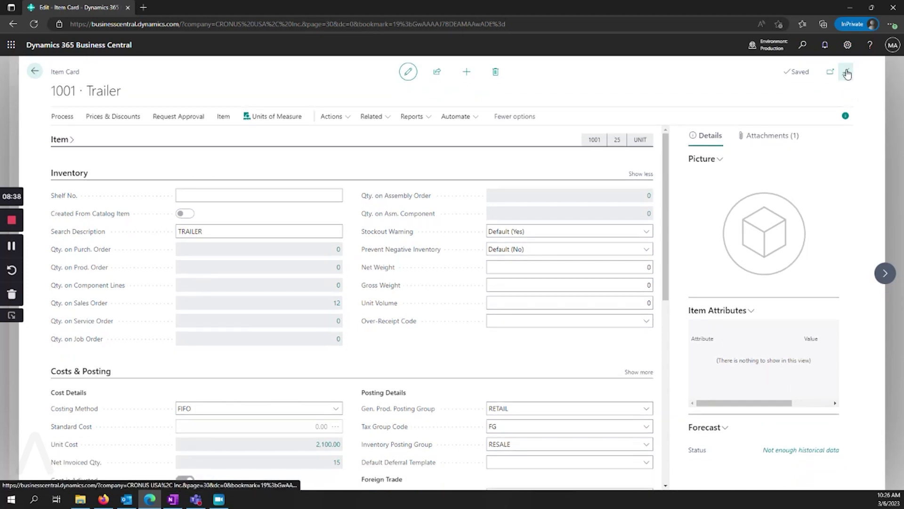
{"action": "left_click", "coordinate": [34, 71]}
{"action": "left_click", "coordinate": [804, 46]}
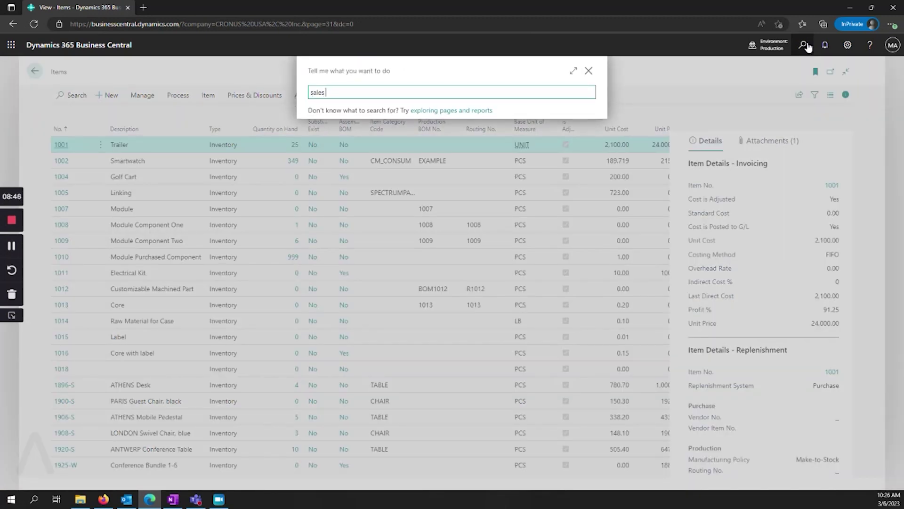
{"action": "type", "text": "sales order"}
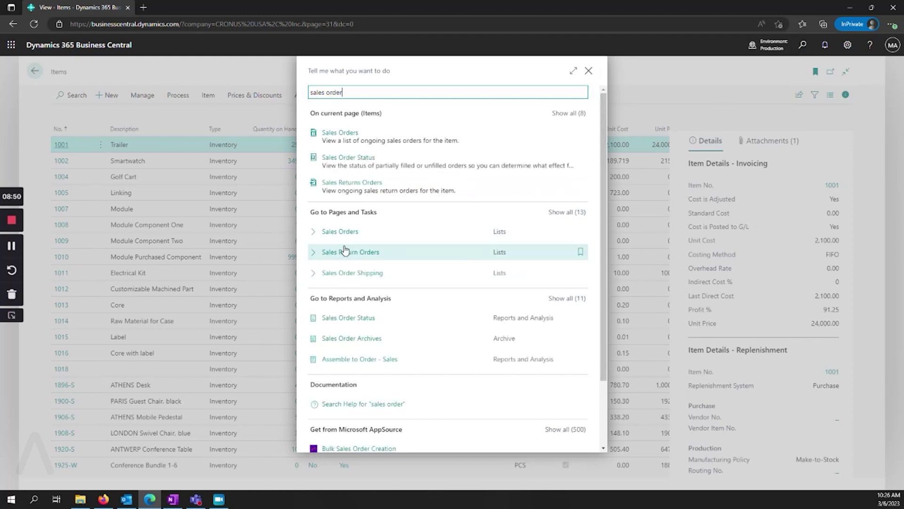
{"action": "left_click", "coordinate": [342, 233]}
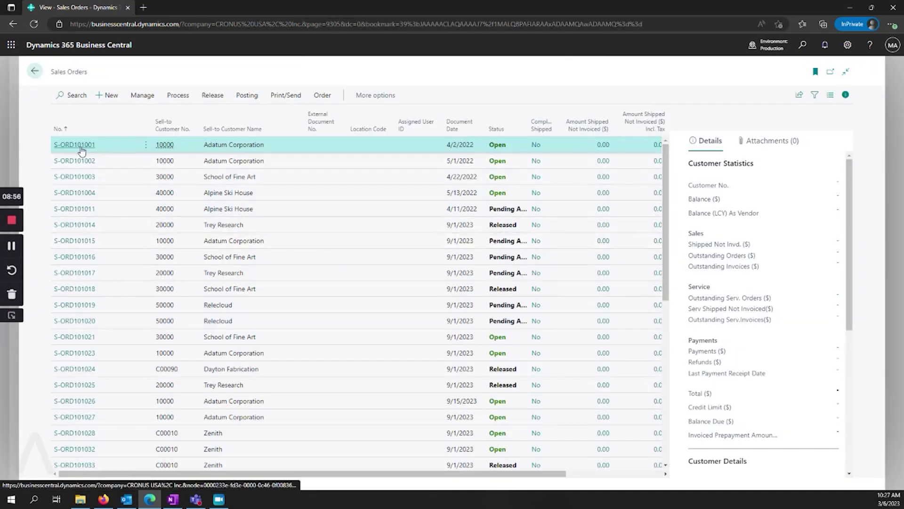
Step: Open sales order S-ORD101001 and start personalizing its page
{"action": "left_click", "coordinate": [76, 147]}
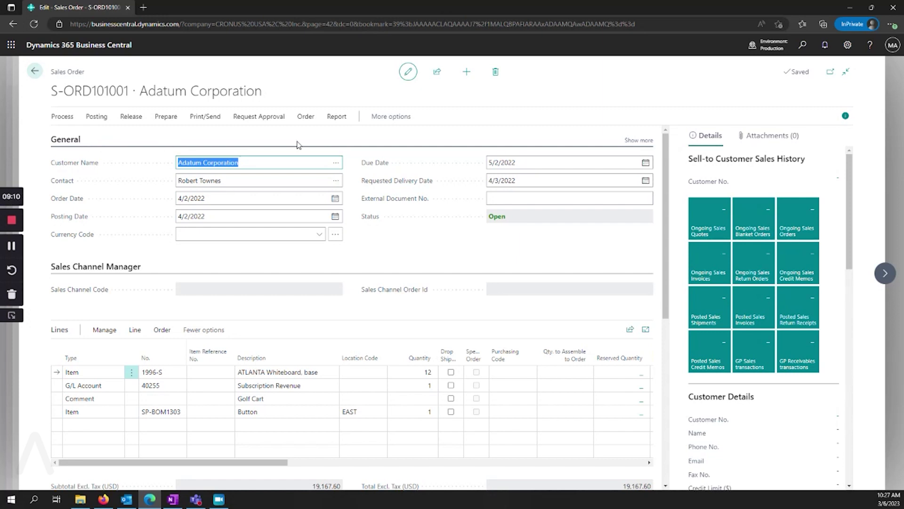
{"action": "left_click", "coordinate": [848, 44]}
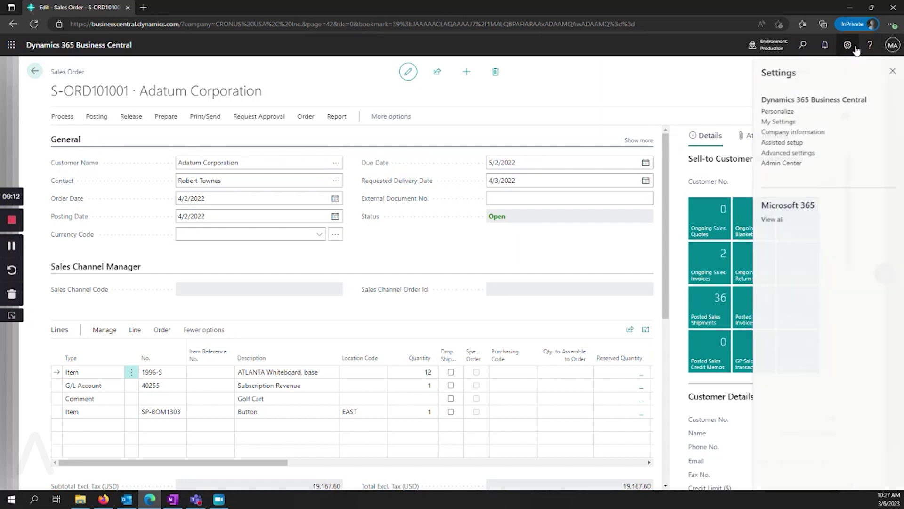
{"action": "left_click", "coordinate": [776, 112]}
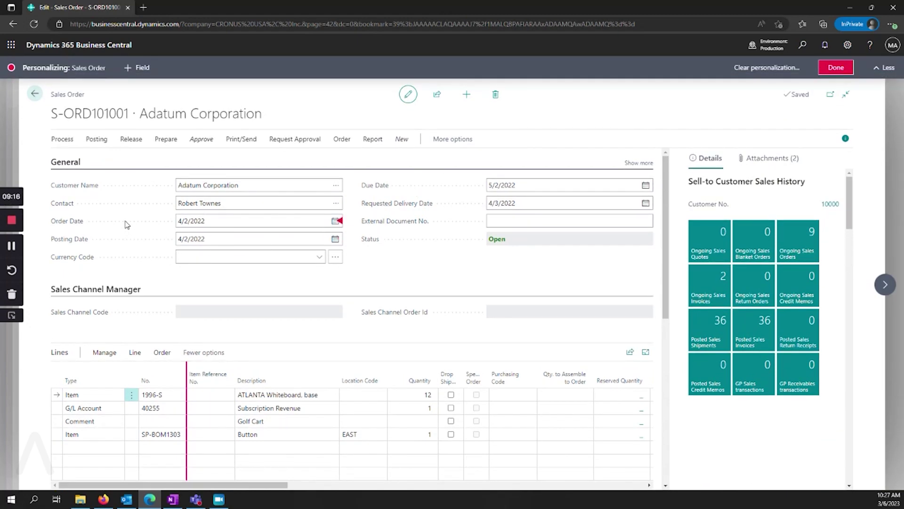
Step: Move Order Date below Posting Date and VAT Bus. Posting Group under Sales Channel Manager
{"action": "left_click_drag", "start_coordinate": [126, 221], "coordinate": [121, 254]}
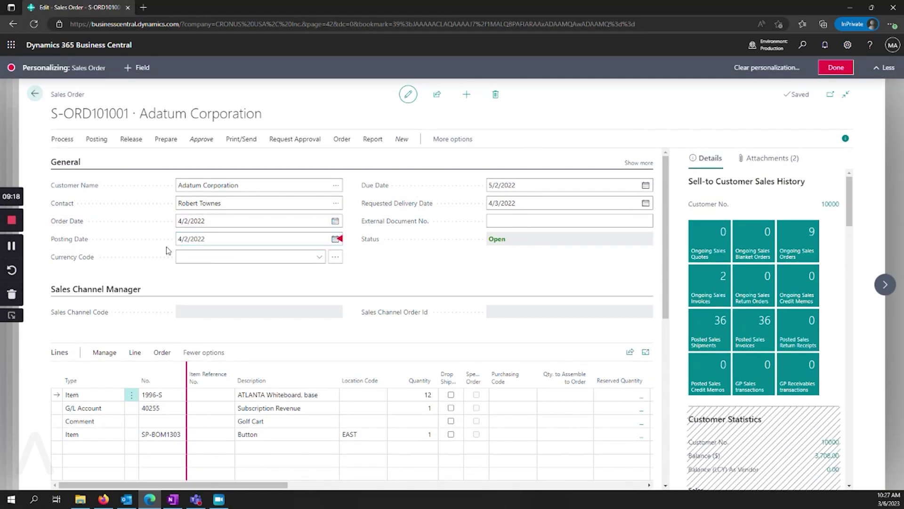
{"action": "scroll", "coordinate": [132, 390], "scroll_direction": "down", "scroll_amount": 5}
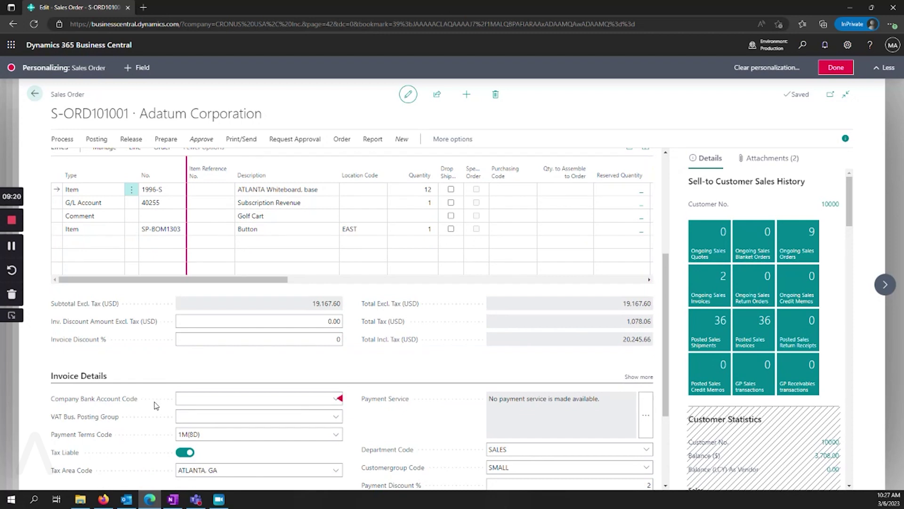
{"action": "left_click_drag", "start_coordinate": [149, 425], "coordinate": [179, 174]}
{"action": "scroll", "coordinate": [199, 231], "scroll_direction": "up", "scroll_amount": 3}
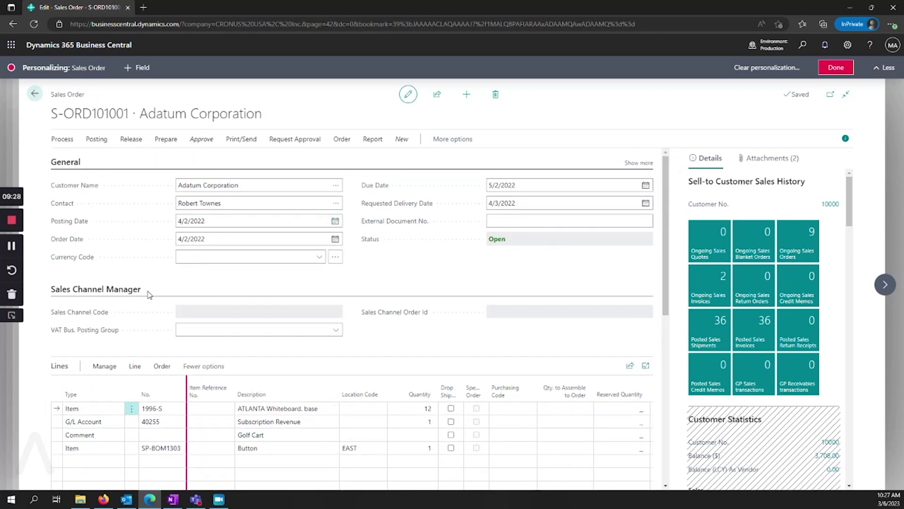
{"action": "scroll", "coordinate": [214, 188], "scroll_direction": "down", "scroll_amount": 2}
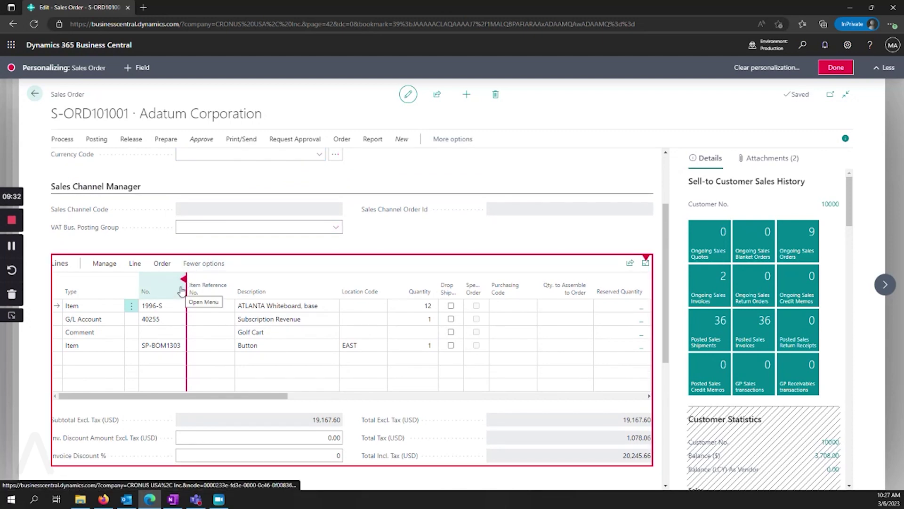
Step: Place the Quantity line column after Drop Shipment and Special Order, just before Purchasing Code
{"action": "left_click", "coordinate": [184, 281]}
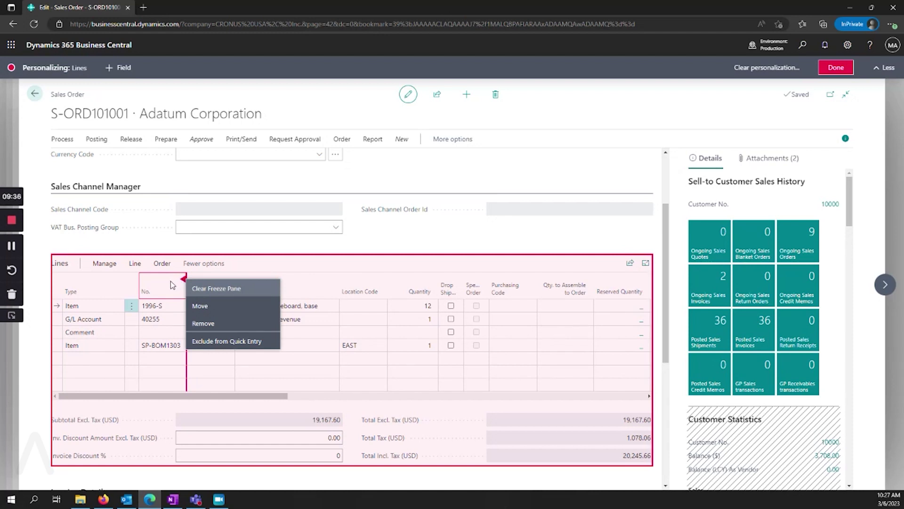
{"action": "left_click", "coordinate": [166, 288]}
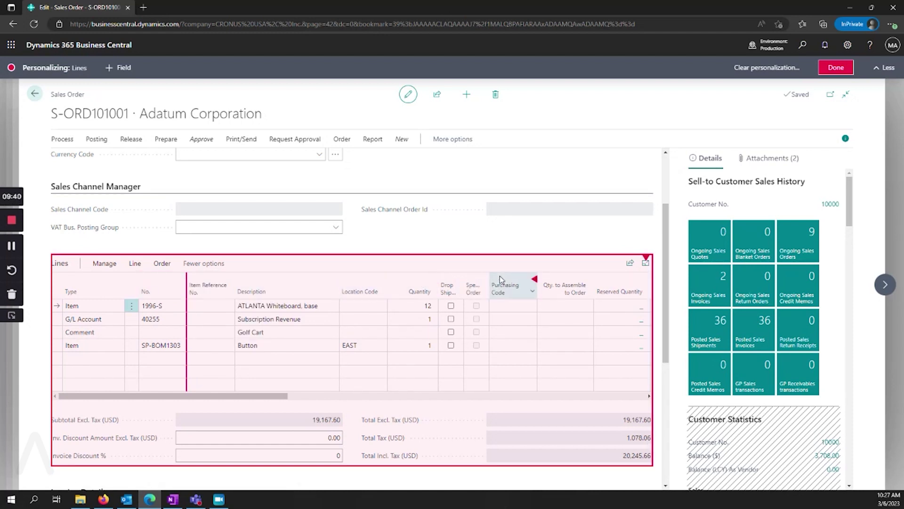
{"action": "left_click_drag", "start_coordinate": [499, 276], "coordinate": [500, 276]}
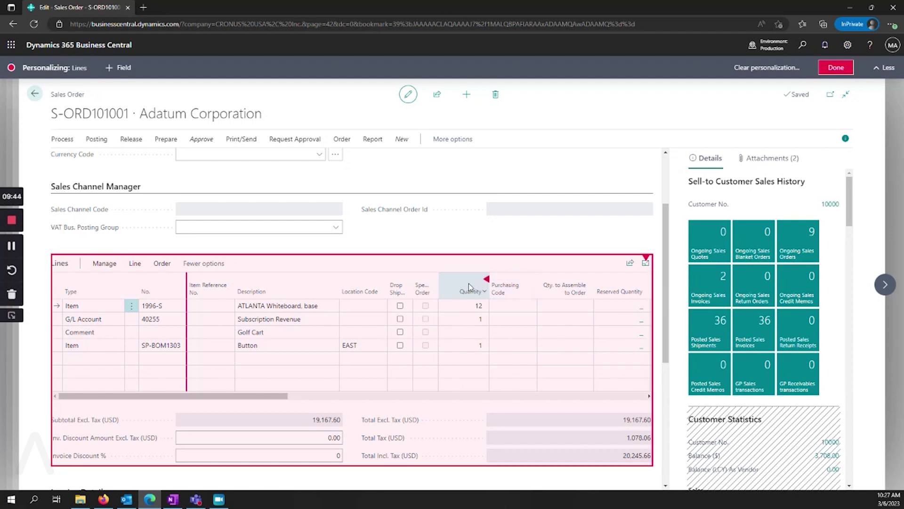
Step: Put the Posted Sales Invoices tile second in Sell-to Customer Sales History, after Ongoing Sales Quotes
{"action": "left_click", "coordinate": [756, 331]}
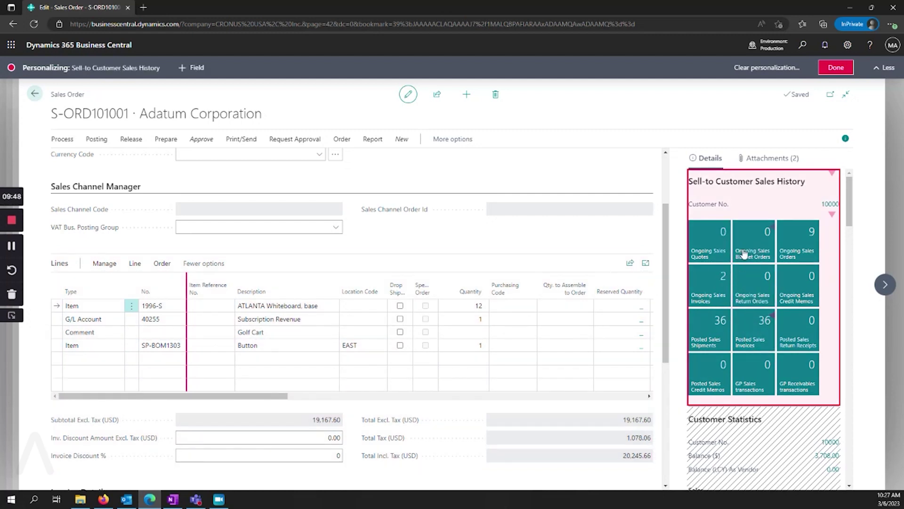
{"action": "left_click_drag", "start_coordinate": [750, 259], "coordinate": [773, 245]}
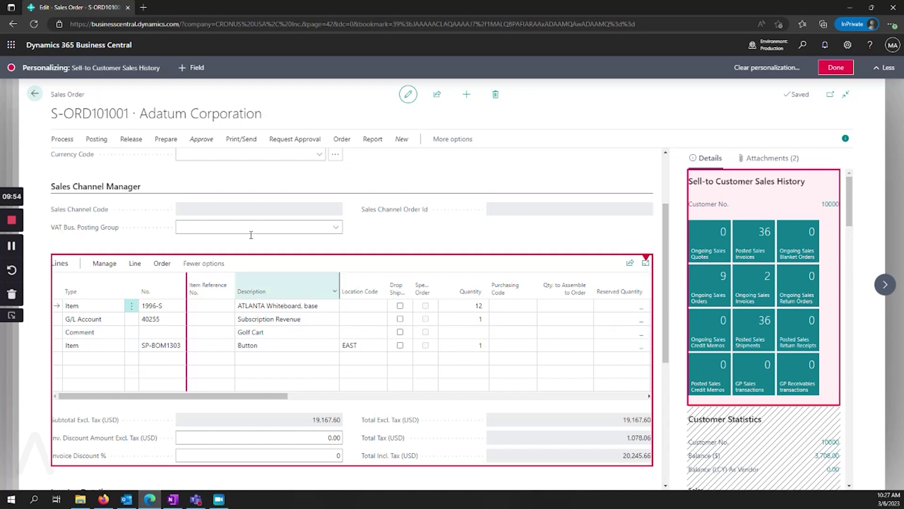
{"action": "scroll", "coordinate": [267, 200], "scroll_direction": "up", "scroll_amount": 2}
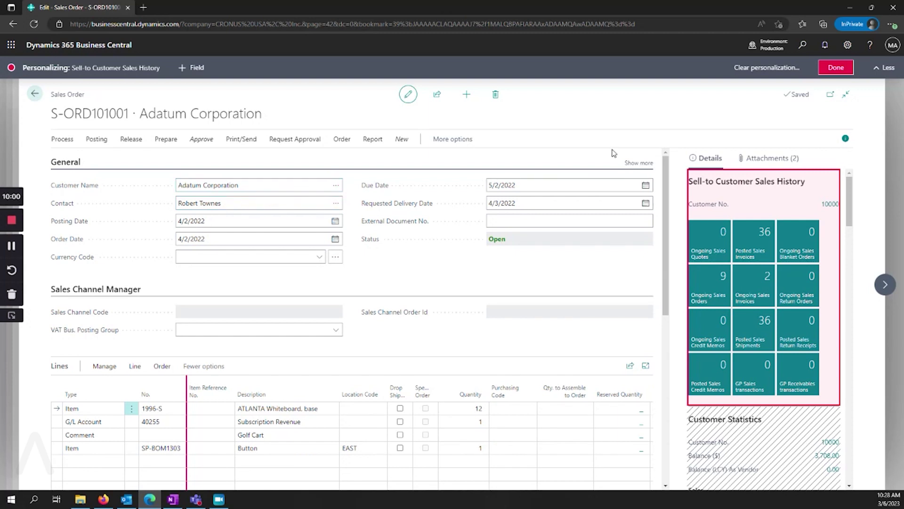
Step: Save the S-ORD101001 page layout with its moved fields, column and tile
{"action": "left_click", "coordinate": [829, 69]}
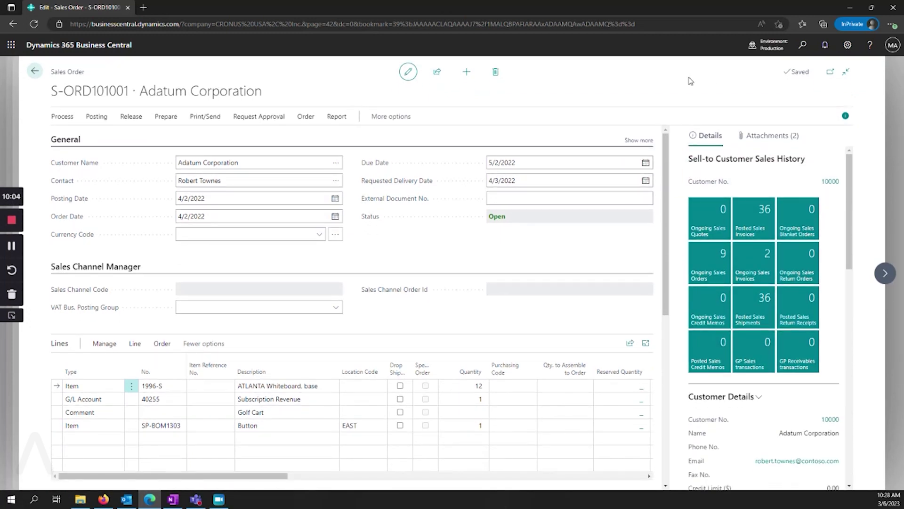